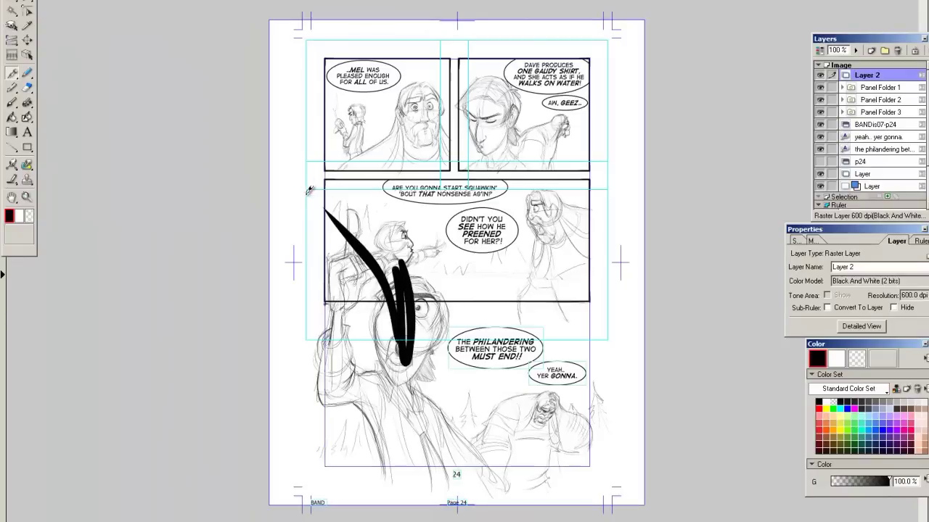
Open the third panel's folder and examine the pointing character's sketch up close
left_click_drag(302, 254, 374, 323)
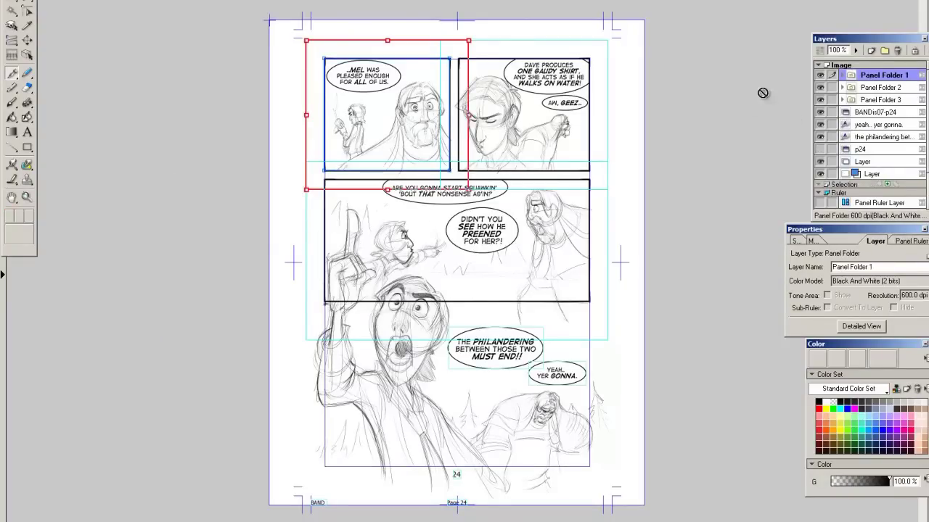
double_click(406, 254)
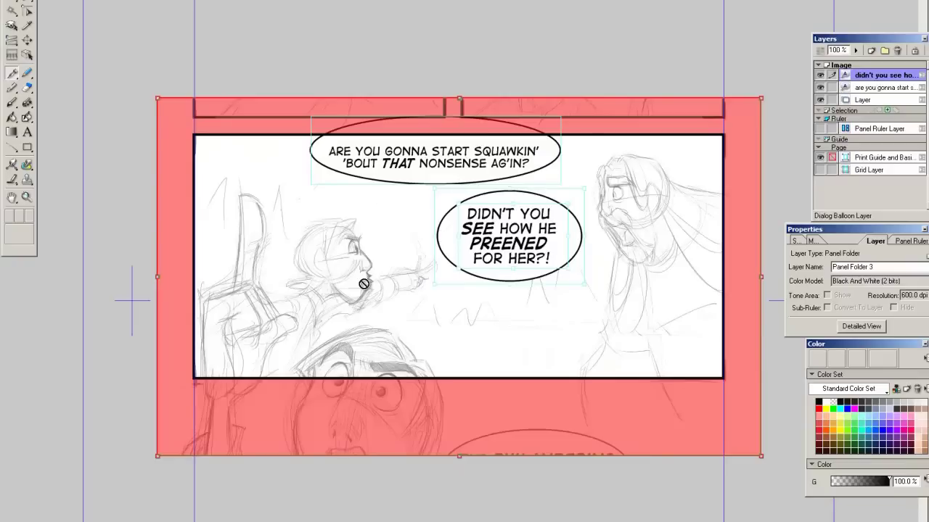
left_click(270, 259, "ctrl")
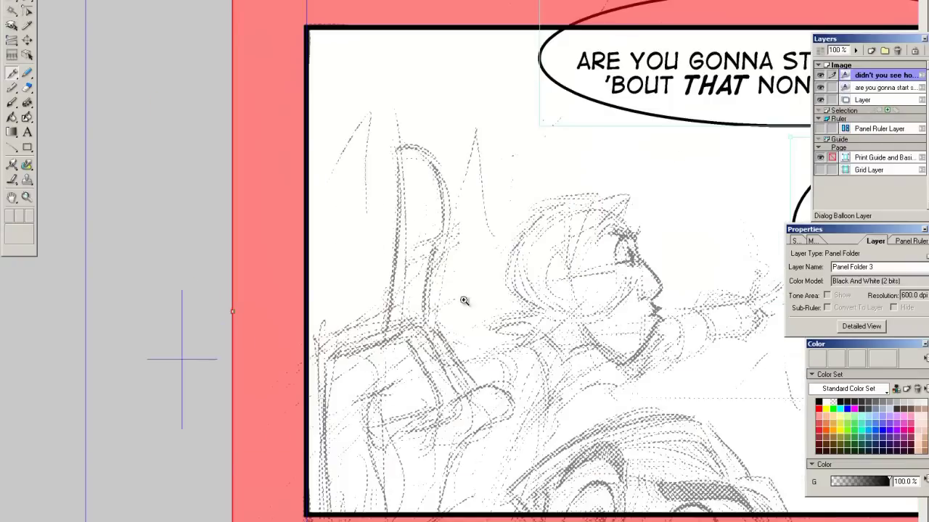
left_click(537, 296)
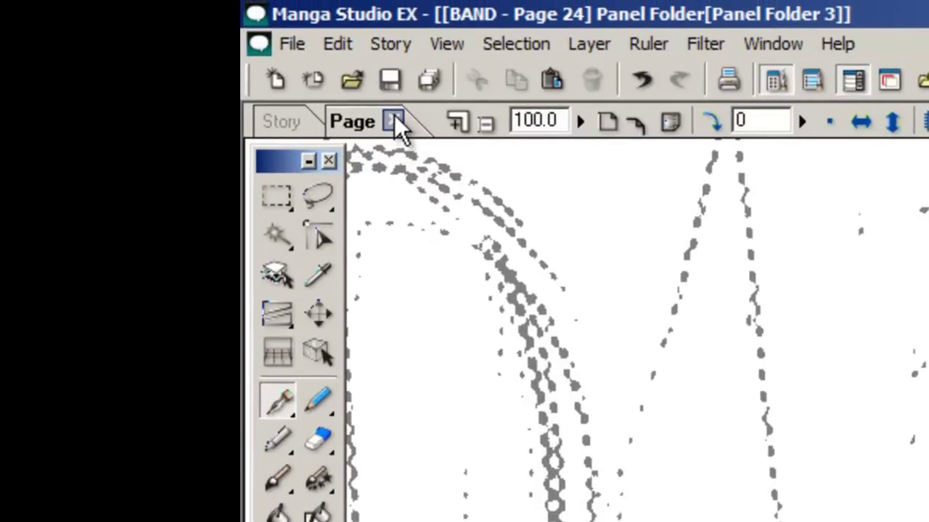
Return to the full page and switch the BANDis07-p24 sketch layer's tone display to Grayscale View
left_click(393, 121)
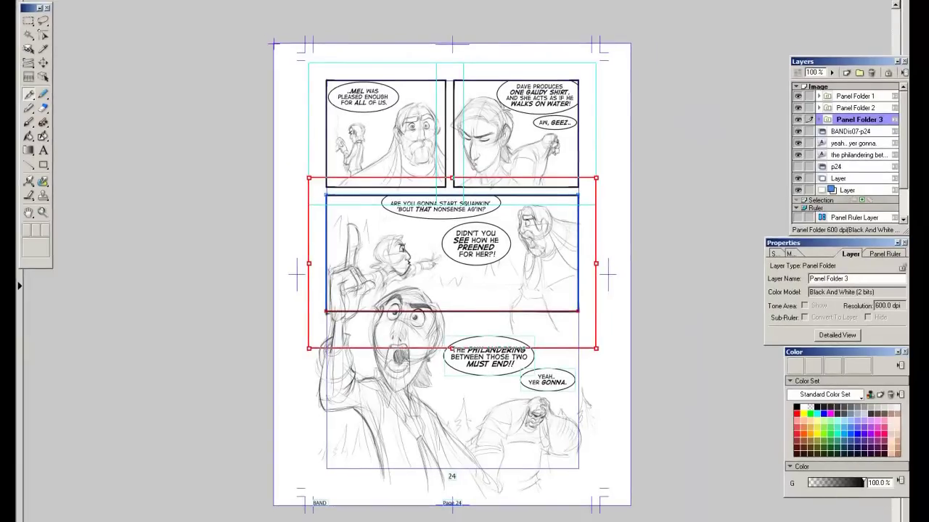
left_click(850, 131)
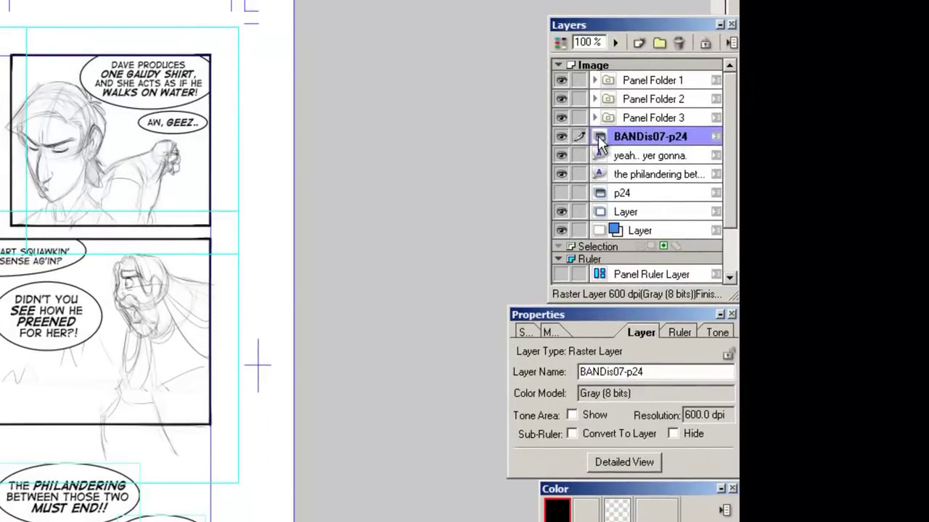
right_click(602, 139)
right_click(600, 142)
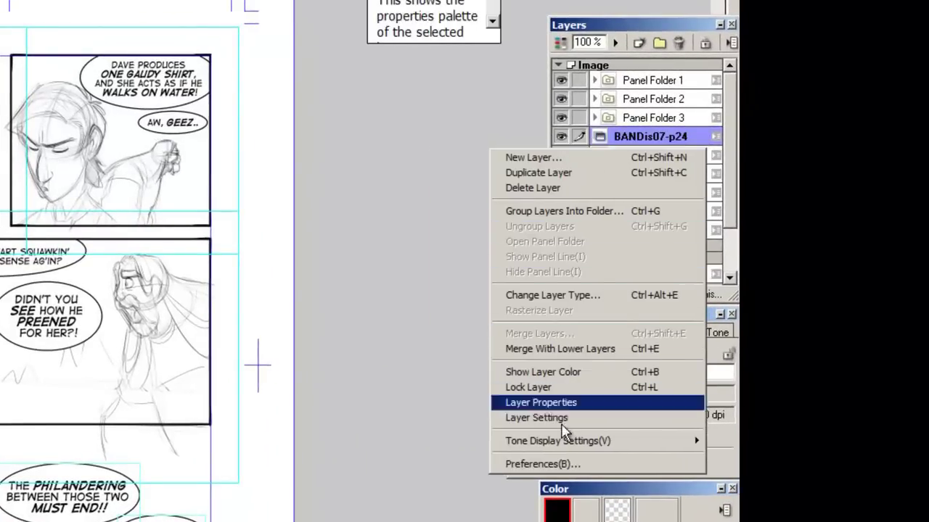
mouse_move(572, 444)
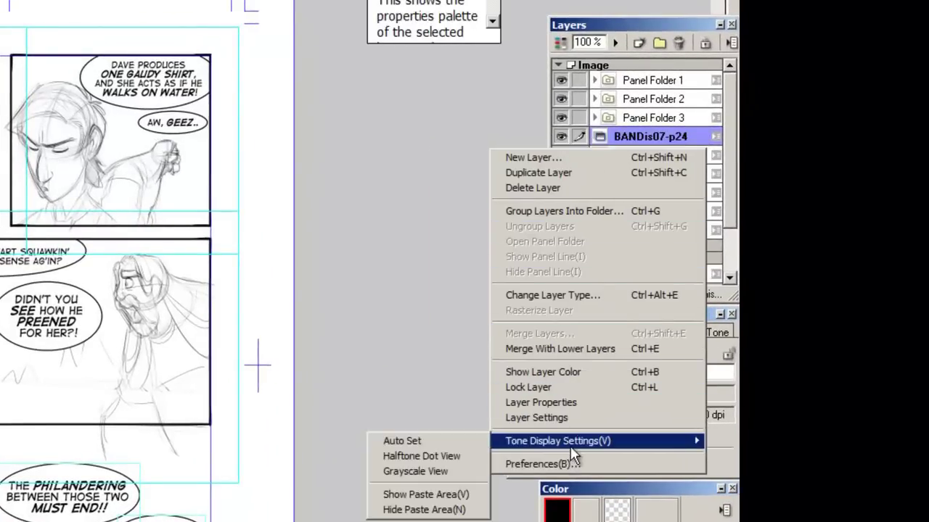
left_click(444, 472)
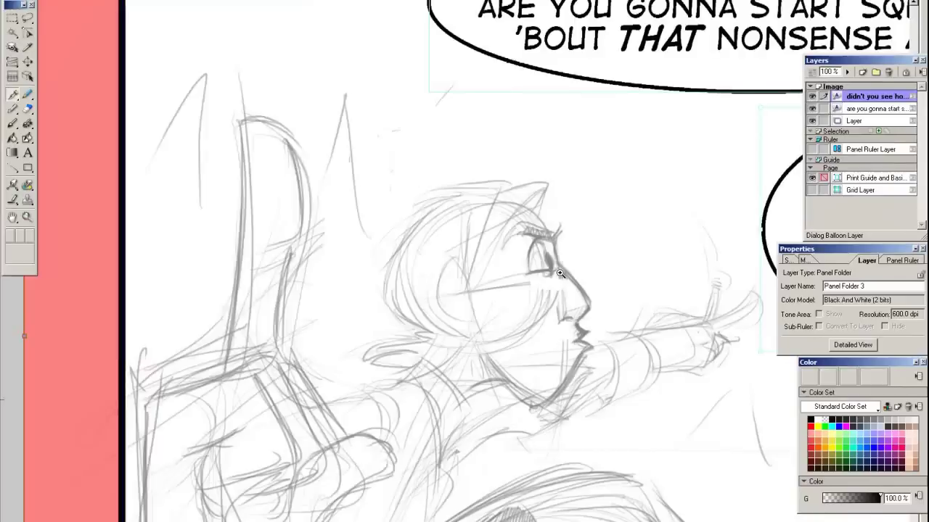
Add a black-and-white (2 bits) vector layer named Ace-ink directly above the base layer in the third panel's folder
left_click(545, 275)
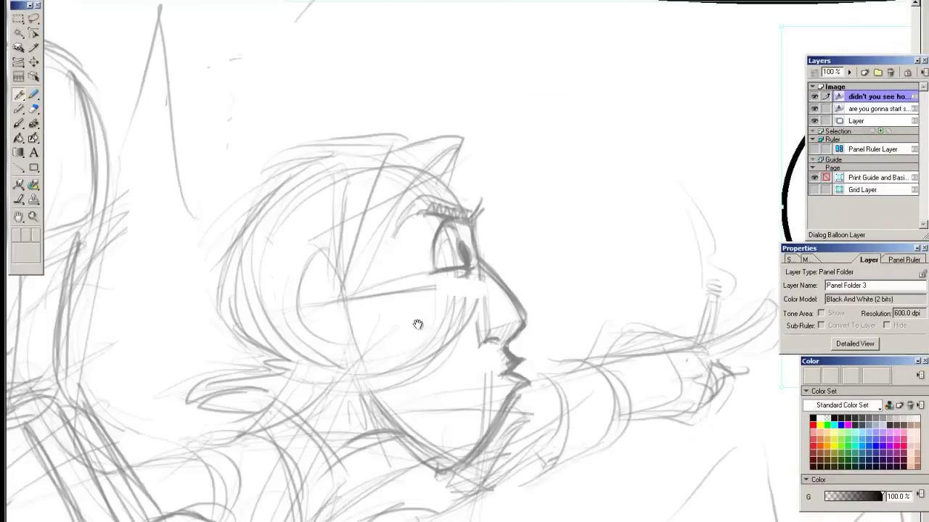
scroll(448, 304, "down", 3)
scroll(472, 211, "up", 3)
left_click(867, 123)
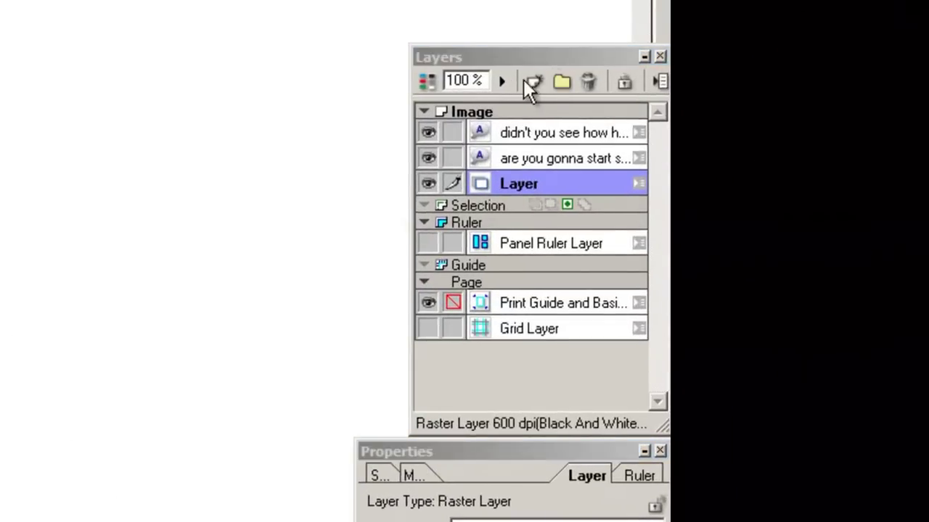
left_click(533, 82)
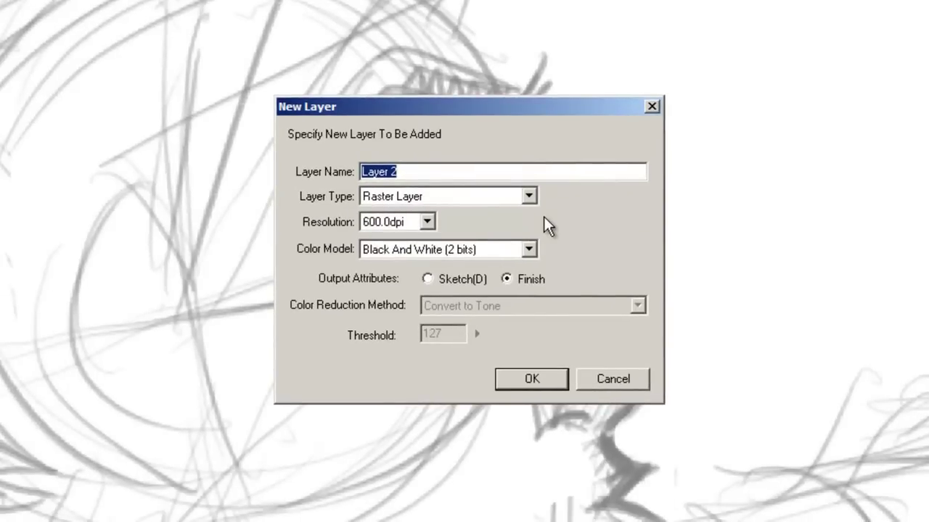
type("Ace-ink")
left_click(529, 196)
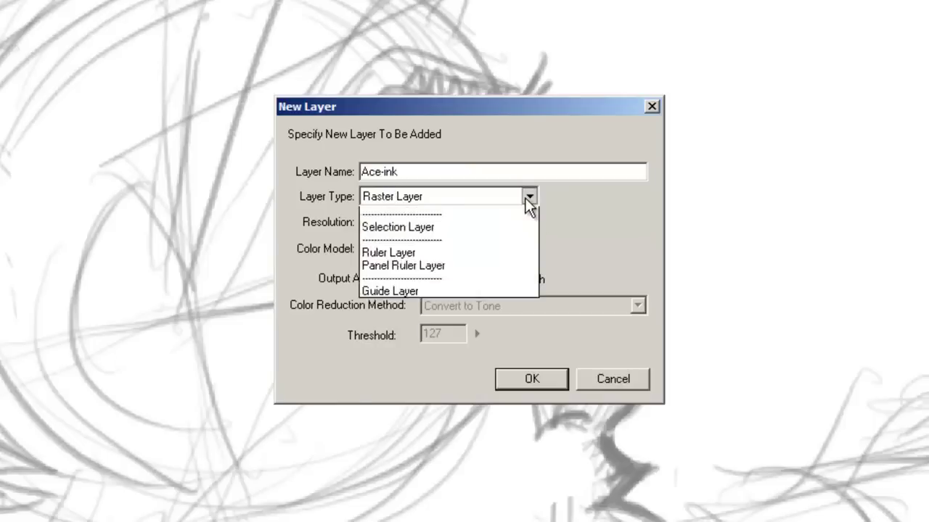
left_click(485, 227)
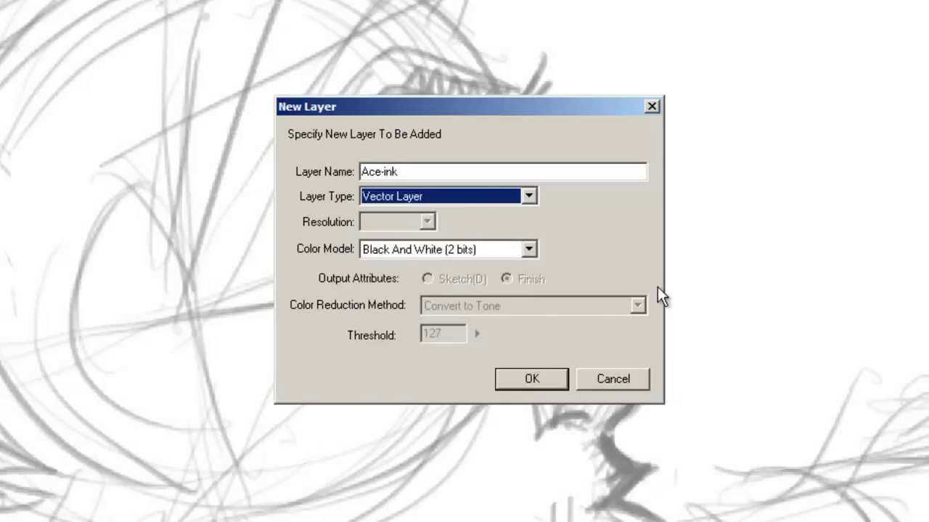
key("Return")
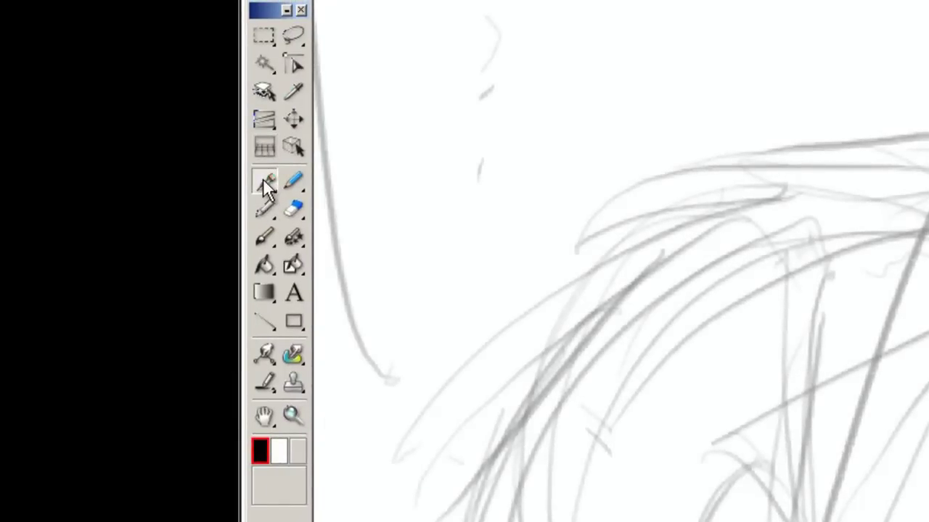
Choose the Pen tool and show its Tool Options palette
left_click(263, 179)
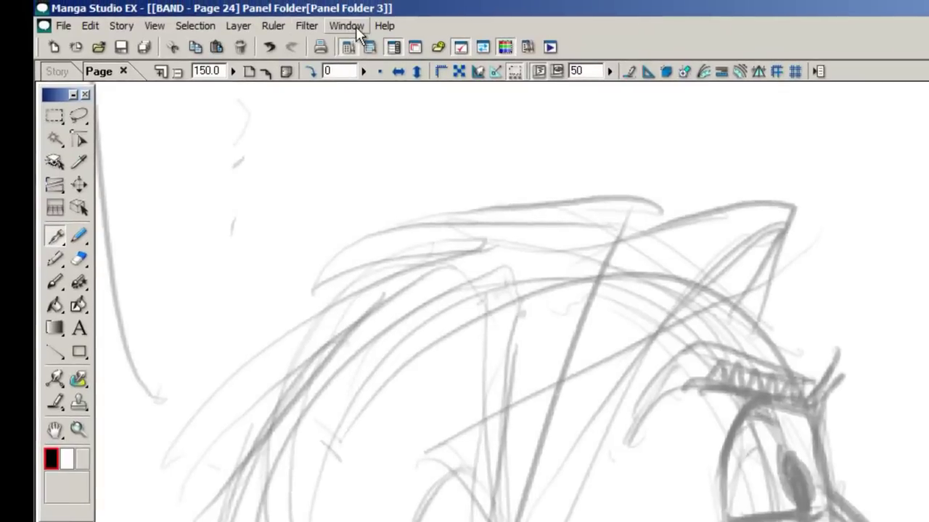
left_click(346, 26)
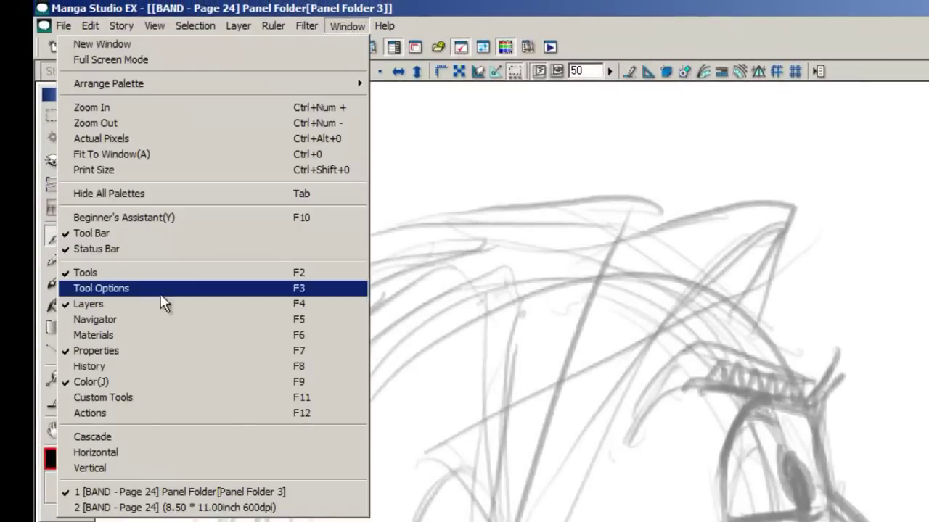
left_click(117, 289)
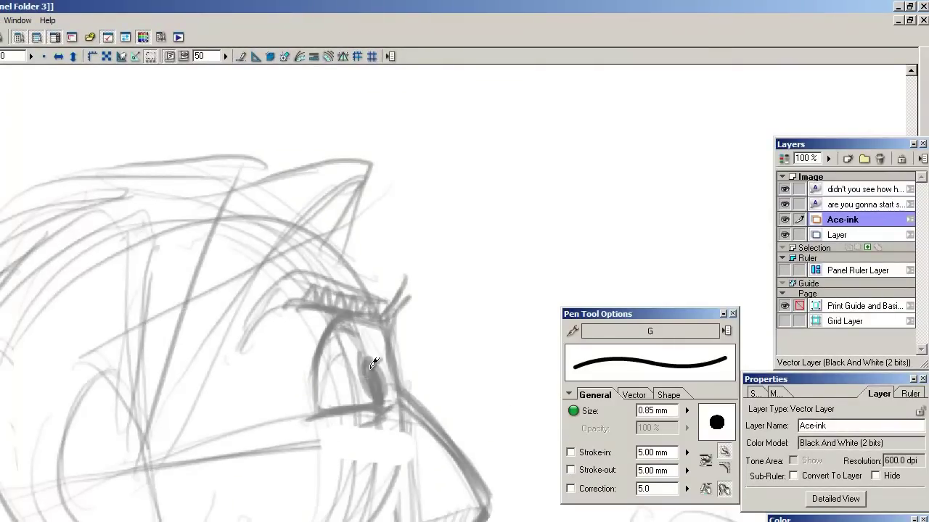
Try the G pen's Stroke-in and Stroke-out tapers, then turn both off
left_click(570, 452)
left_click(570, 470)
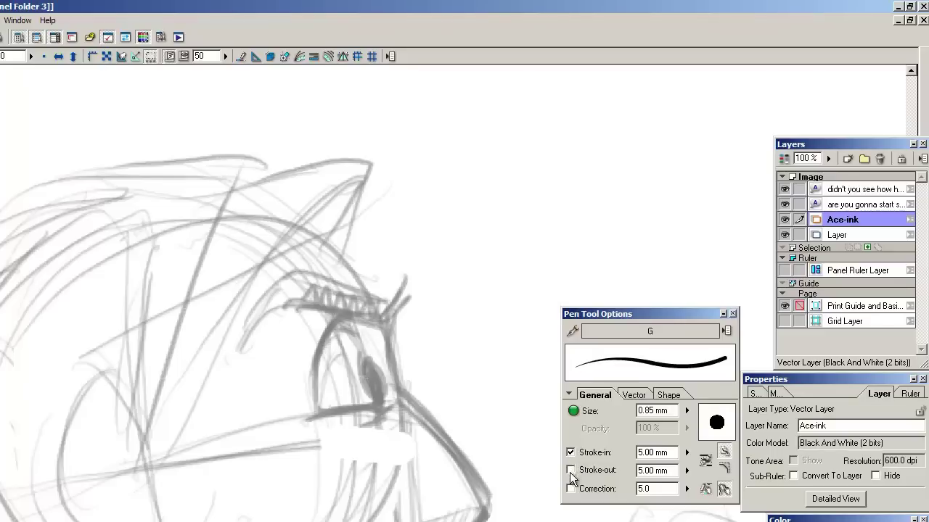
left_click(571, 452)
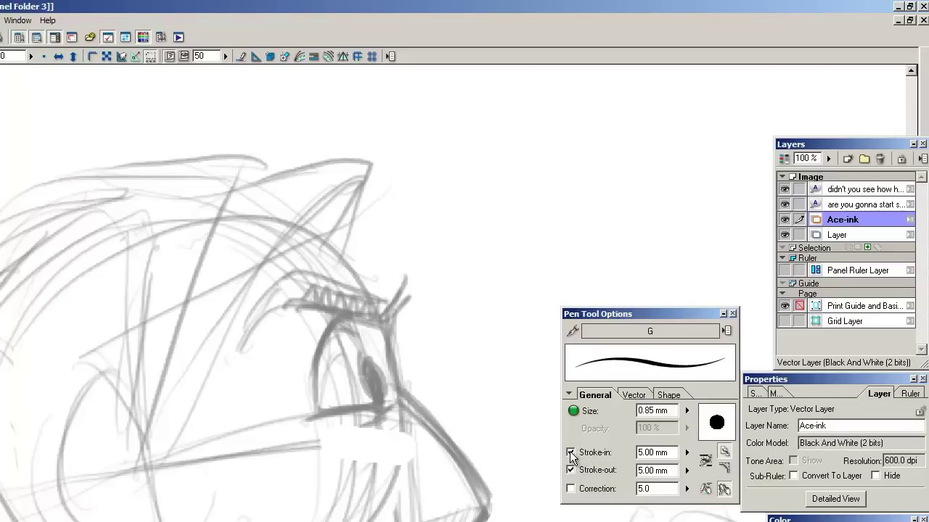
left_click(571, 470)
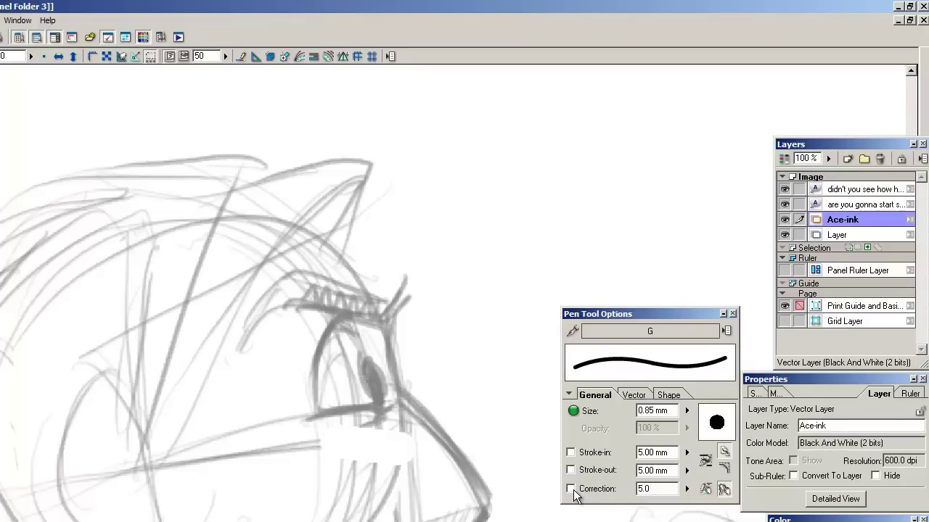
Move the Pen Tool Options palette clear of the artwork, above the layer list, and bring the pointing character into view
left_click_drag(614, 314, 804, 26)
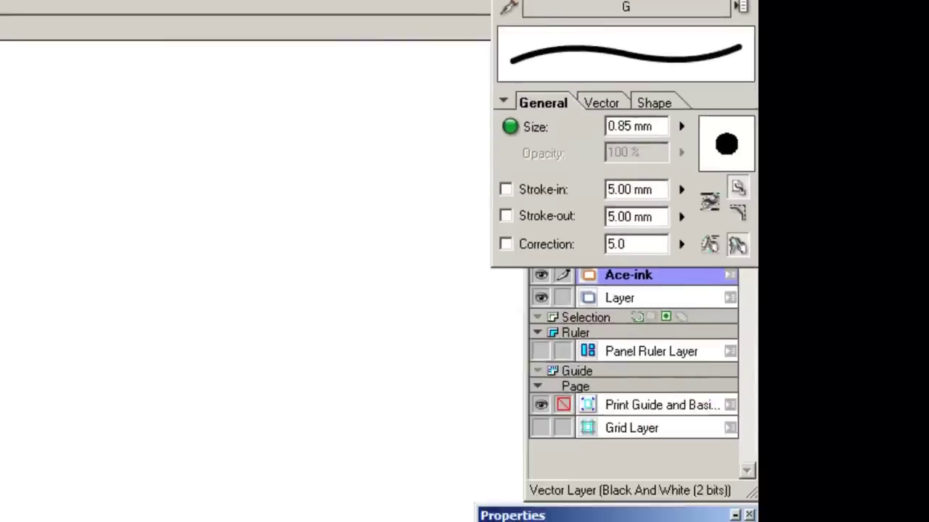
mouse_move(503, 181)
left_mouse_down()
mouse_move(503, 237)
mouse_move(574, 335)
mouse_move(549, 346)
left_mouse_up()
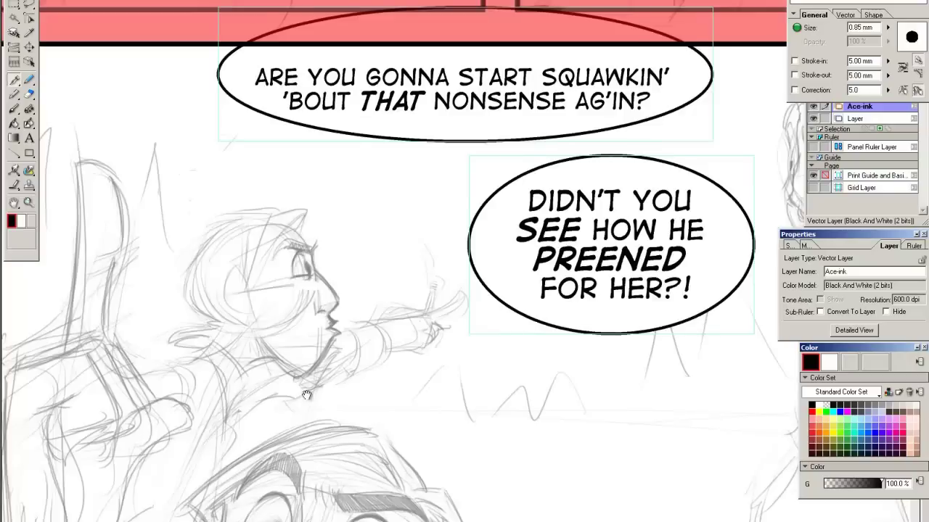
left_click_drag(326, 361, 349, 351)
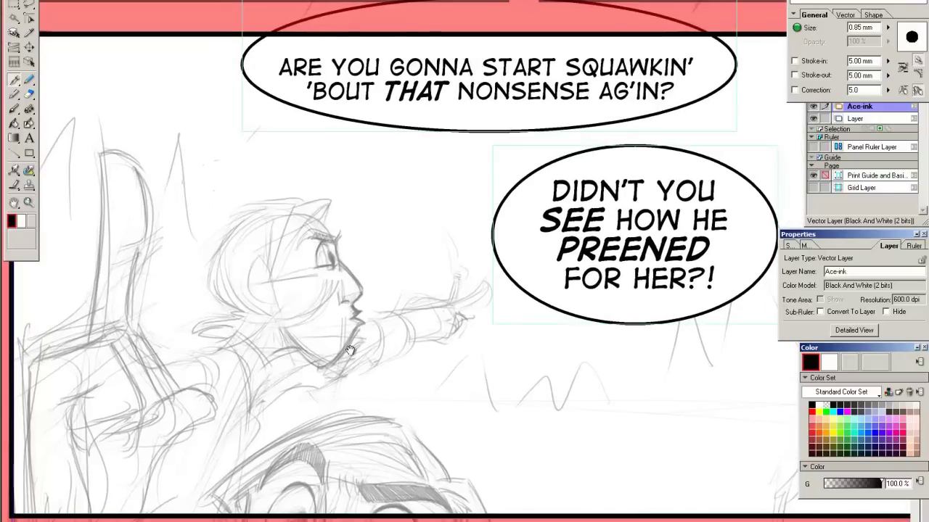
left_click(339, 278, "alt")
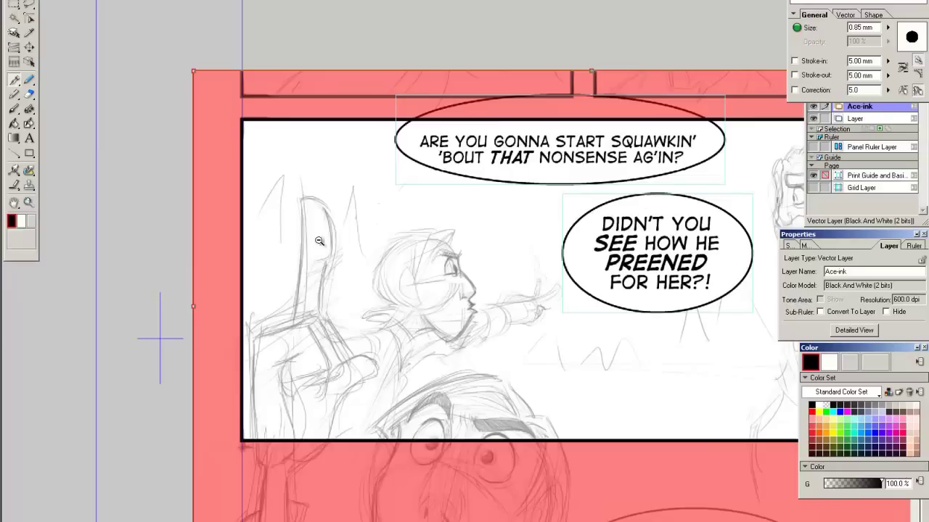
Try inking the pointing character's jaw and profile with the 0.85 mm G pen, undoing the test strokes
mouse_move(475, 313)
left_mouse_down()
mouse_move(445, 336)
mouse_move(425, 318)
mouse_move(411, 336)
left_mouse_up()
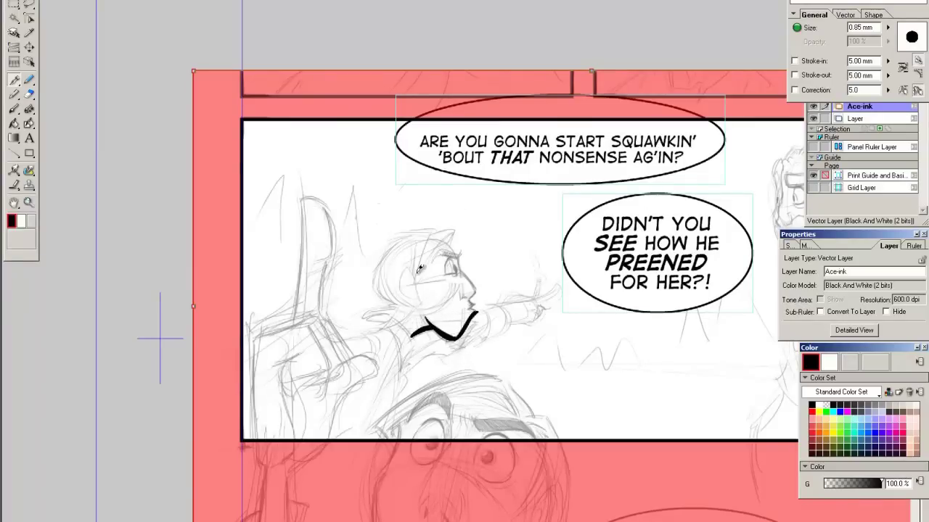
left_click(451, 305, "ctrl")
left_click(453, 289, "ctrl")
left_click(457, 270, "ctrl")
left_click(477, 280, "ctrl")
left_click(480, 239, "ctrl")
mouse_move(509, 232)
left_mouse_down()
mouse_move(476, 240)
mouse_move(480, 233)
left_mouse_up()
key("ctrl+z")
left_click_drag(468, 186, 473, 240)
key("ctrl+z")
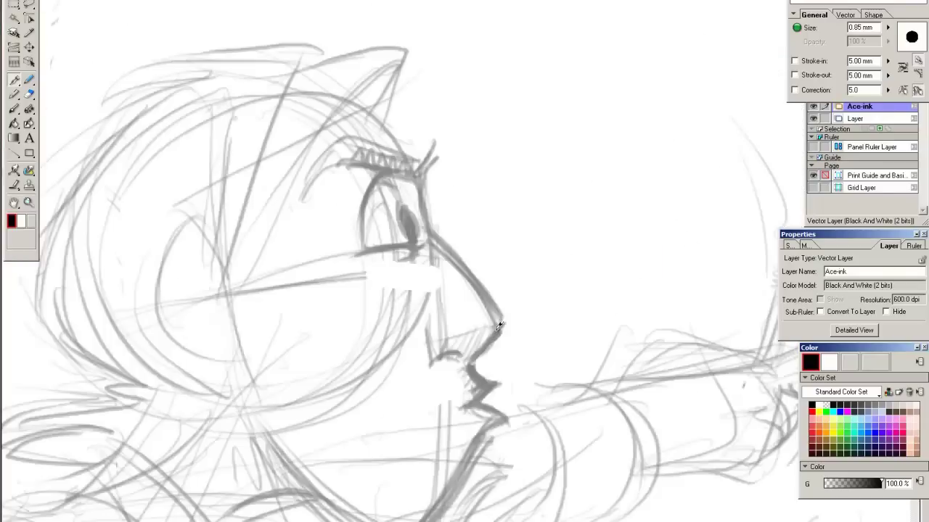
Ink the pointing character's nose, lips and eye over the sketch on the Ace-ink layer
mouse_move(396, 189)
left_mouse_down()
mouse_move(355, 237)
mouse_move(320, 234)
left_mouse_up()
left_click_drag(307, 193, 310, 233)
left_click_drag(392, 185, 305, 80)
mouse_move(357, 238)
left_mouse_down()
mouse_move(399, 303)
mouse_move(368, 333)
left_mouse_up()
left_click_drag(295, 88, 219, 98)
left_click_drag(297, 90, 277, 103)
mouse_move(363, 217)
left_mouse_down()
mouse_move(408, 182)
mouse_move(417, 205)
left_mouse_up()
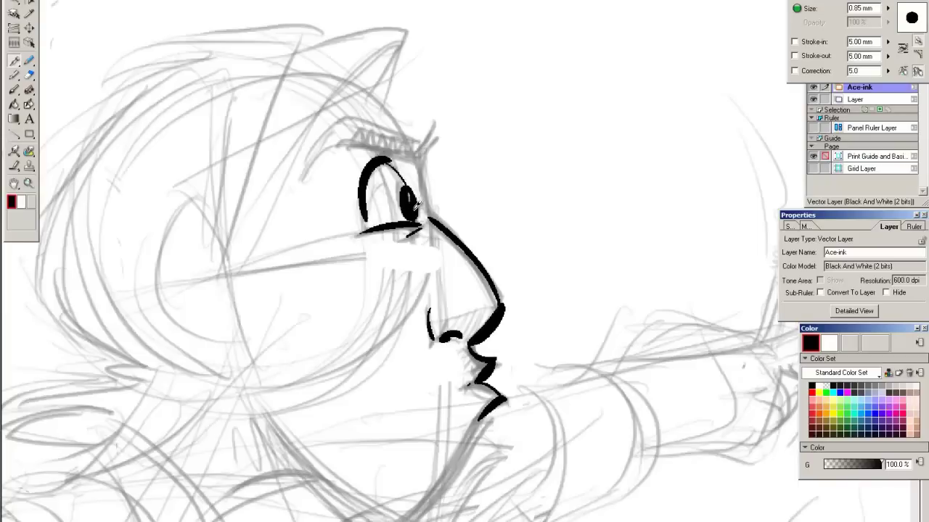
Ink the pointing character's eyebrow, brow ridge and the fine line across the nose
left_click_drag(362, 161, 355, 191)
mouse_move(431, 218)
left_mouse_down()
mouse_move(419, 161)
mouse_move(319, 155)
mouse_move(341, 122)
left_mouse_up()
left_click_drag(308, 176, 317, 148)
mouse_move(341, 122)
left_mouse_down()
mouse_move(421, 140)
mouse_move(422, 157)
left_mouse_up()
mouse_move(434, 132)
left_mouse_down()
mouse_move(423, 161)
mouse_move(360, 87)
left_mouse_up()
left_click_drag(411, 131, 352, 83)
left_click_drag(424, 362, 408, 241)
left_click_drag(450, 196, 482, 190)
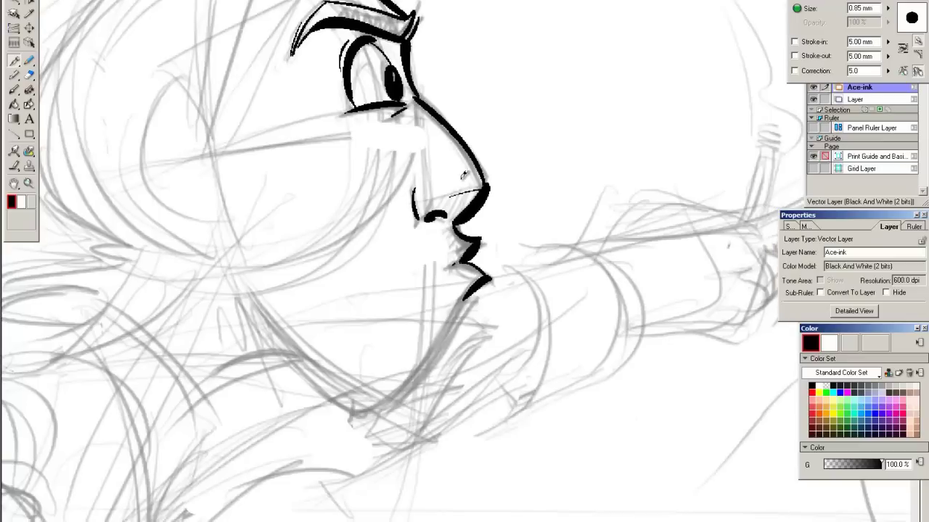
Ink the jawline from the lower lip around the chin, and add the front line of the neck
mouse_move(468, 296)
left_mouse_down()
mouse_move(447, 334)
mouse_move(360, 414)
left_mouse_up()
mouse_move(364, 411)
left_mouse_down()
mouse_move(264, 325)
mouse_move(367, 411)
left_mouse_up()
key("ctrl+z")
left_click_drag(201, 305, 316, 290)
left_click_drag(315, 392, 402, 342)
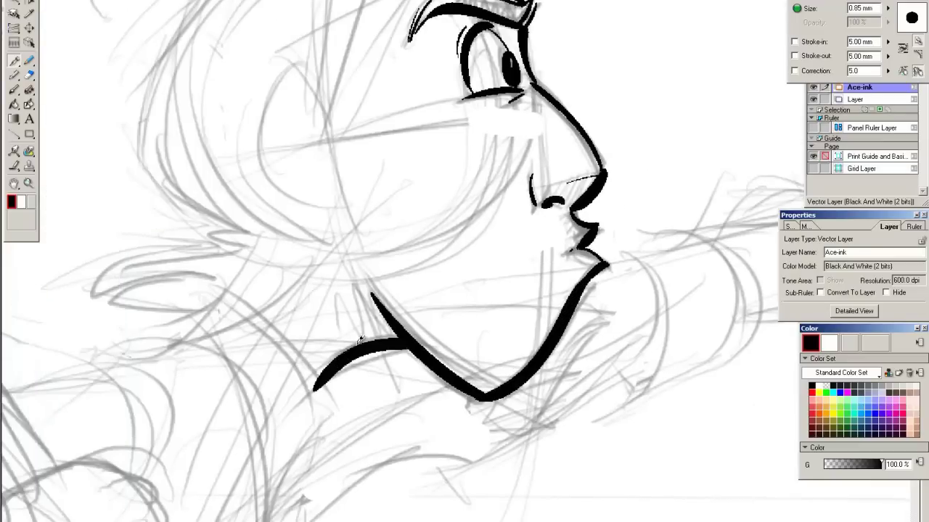
Ink the hairline from the forehead to the sideburn, with hair strands beside it
left_click_drag(428, 225, 401, 386)
left_click_drag(461, 74, 309, 302)
left_click_drag(396, 83, 312, 299)
left_click_drag(361, 94, 312, 299)
left_click_drag(308, 100, 307, 298)
left_click_drag(454, 78, 450, 118)
left_click_drag(444, 83, 440, 114)
left_click_drag(479, 58, 458, 124)
left_click_drag(479, 59, 256, 66)
key("ctrl+z")
Ink the outer contour of the hair down the back of the head and the short ponytail
left_click_drag(399, 56, 169, 119)
left_click_drag(145, 168, 302, 121)
mouse_move(340, 63)
left_mouse_down()
mouse_move(397, 38)
mouse_move(250, 247)
left_mouse_up()
mouse_move(283, 164)
left_mouse_down()
mouse_move(256, 267)
mouse_move(377, 346)
left_mouse_up()
key("ctrl+z")
left_click_drag(274, 346, 214, 270)
mouse_move(299, 271)
left_mouse_down()
mouse_move(303, 287)
mouse_move(201, 300)
left_mouse_up()
left_click_drag(276, 305, 170, 345)
left_click_drag(283, 333, 196, 352)
Ink the inner folds of the ear and the fine hatching on the neck beneath it
mouse_move(392, 132)
left_mouse_down()
mouse_move(356, 103)
mouse_move(436, 301)
left_mouse_up()
mouse_move(404, 179)
left_mouse_down()
mouse_move(360, 124)
mouse_move(341, 176)
left_mouse_up()
mouse_move(400, 185)
left_mouse_down()
mouse_move(383, 172)
mouse_move(403, 234)
left_mouse_up()
left_click_drag(353, 192, 401, 232)
mouse_move(362, 177)
left_mouse_down()
mouse_move(376, 151)
mouse_move(390, 159)
left_mouse_up()
left_click_drag(271, 317, 230, 288)
mouse_move(364, 240)
left_mouse_down()
mouse_move(315, 301)
mouse_move(316, 245)
left_mouse_up()
Ink the long edges of the shirt collar around the neck, undoing the strokes that miss
mouse_move(259, 248)
left_mouse_down()
mouse_move(207, 292)
mouse_move(367, 381)
left_mouse_up()
mouse_move(209, 290)
left_mouse_down()
mouse_move(294, 356)
mouse_move(282, 341)
mouse_move(297, 463)
left_mouse_up()
key("ctrl+z")
key("ctrl+z")
left_click_drag(280, 339, 297, 466)
key("ctrl+z")
mouse_move(298, 465)
left_mouse_down()
mouse_move(360, 364)
mouse_move(320, 464)
left_mouse_up()
key("ctrl+z")
Ink the folded points at the front of the shirt collar
left_click_drag(367, 381, 310, 484)
left_click_drag(311, 483, 383, 386)
left_click_drag(361, 337, 392, 387)
left_click_drag(392, 388, 364, 466)
left_click_drag(364, 465, 363, 439)
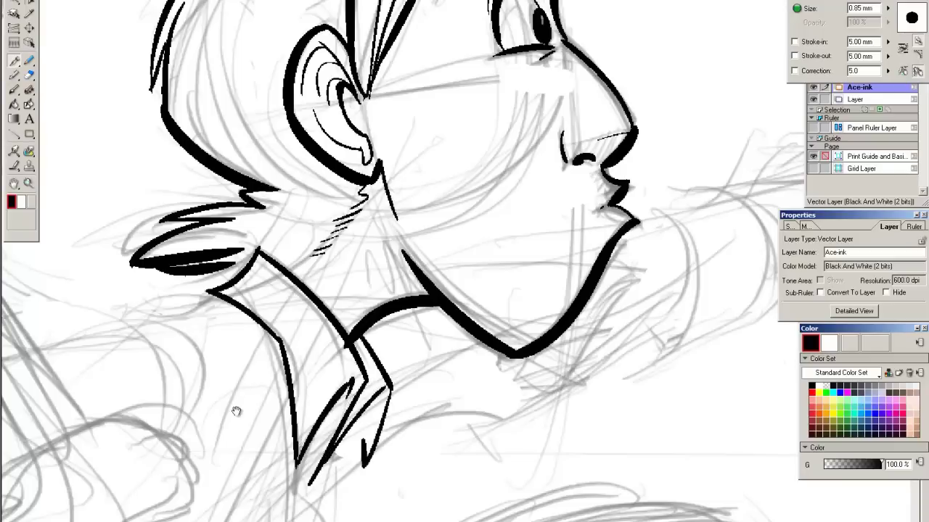
Ink the small strokes behind the collar and a long shoulder line sloping down from it
left_click_drag(237, 412, 276, 297)
left_click_drag(427, 275, 413, 319)
left_click_drag(399, 311, 404, 351)
mouse_move(148, 280)
left_mouse_down()
mouse_move(257, 311)
mouse_move(226, 363)
left_mouse_up()
mouse_move(353, 234)
left_mouse_down()
mouse_move(323, 259)
mouse_move(347, 221)
left_mouse_up()
mouse_move(368, 195)
left_mouse_down()
mouse_move(291, 215)
mouse_move(6, 375)
left_mouse_up()
Rework and extend the shoulder and upper arm line from the collar past the panel's left border
key("ctrl+minus")
mouse_move(82, 437)
left_mouse_down()
mouse_move(302, 331)
mouse_move(130, 366)
left_mouse_up()
left_click_drag(191, 358, 247, 359)
left_click_drag(326, 226, 65, 337)
left_click_drag(465, 168, 365, 146)
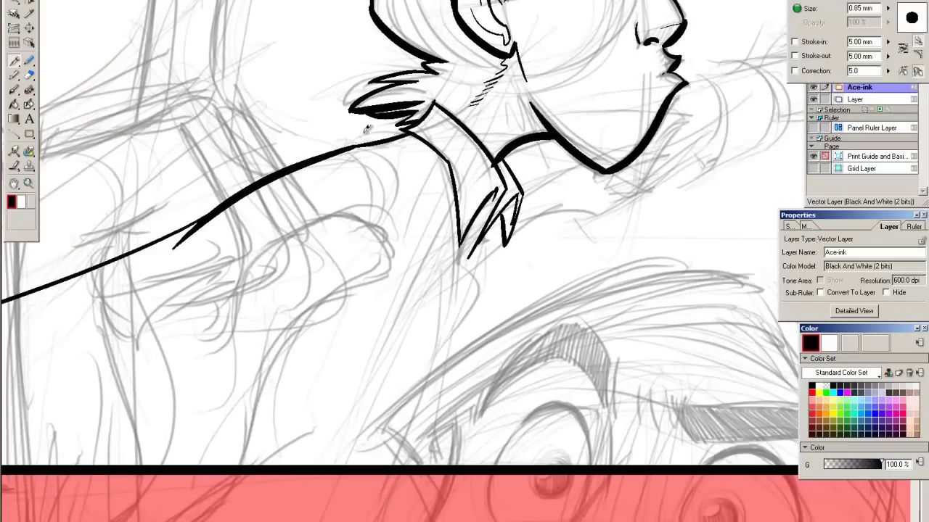
key("ctrl+minus")
left_click_drag(222, 378, 429, 305)
left_click_drag(483, 259, 205, 334)
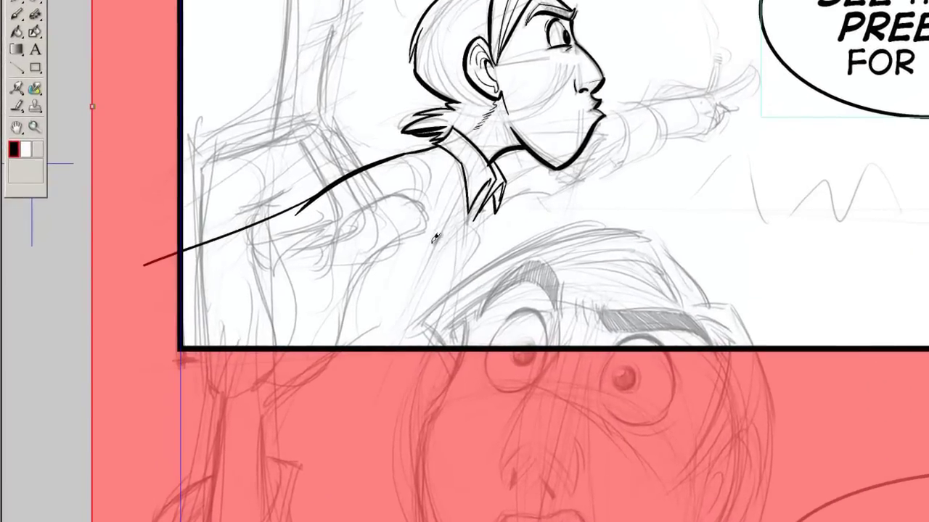
Ink the thin shoulder fold and the long underside line of the arm running past the panel's lower left corner
left_click(359, 196, "ctrl")
left_click(399, 193, "ctrl")
left_click_drag(400, 191, 108, 82)
left_click_drag(591, 72, 605, 172)
key("ctrl+z")
left_click_drag(582, 70, 605, 176)
left_click_drag(624, 141, 595, 187)
left_click_drag(558, 236, 539, 192)
mouse_move(533, 196)
left_mouse_down()
mouse_move(438, 230)
mouse_move(24, 454)
left_mouse_up()
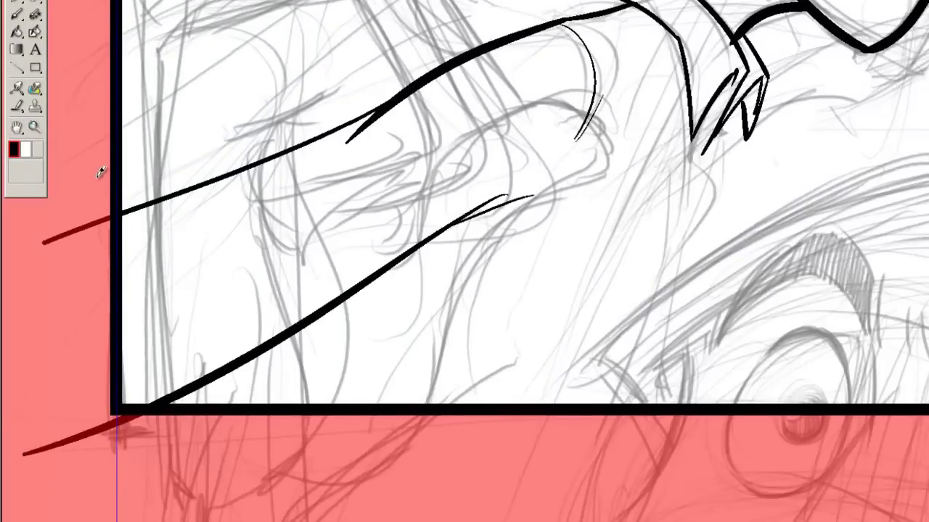
Ink the shirt's body line below the collar down toward the foreground head, undoing the strokes that miss
left_click_drag(351, 328, 235, 335)
mouse_move(561, 47)
left_mouse_down()
mouse_move(561, 195)
mouse_move(568, 84)
mouse_move(565, 184)
left_mouse_up()
key("ctrl+z")
left_click_drag(599, 111, 561, 263)
key("ctrl+z")
left_click_drag(566, 179, 550, 270)
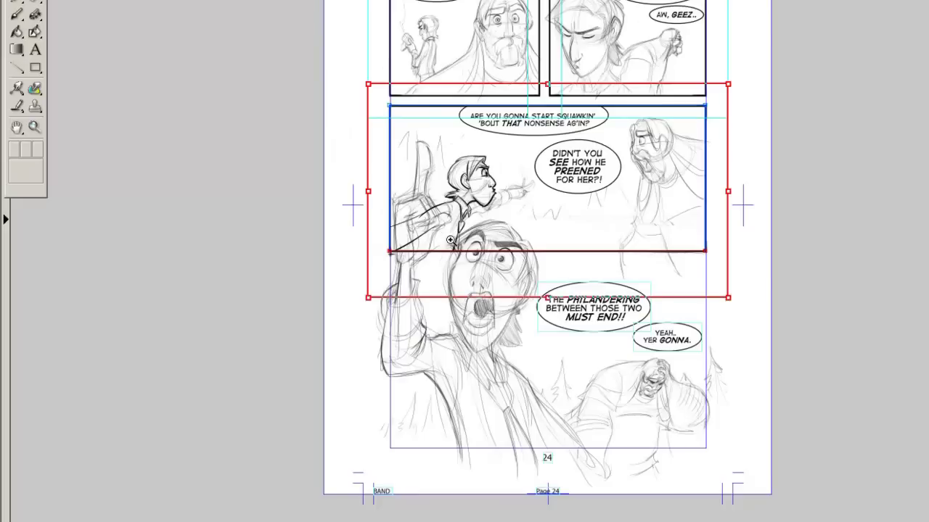
Open the third panel on its own and ink the shirt's side and hem lines past the panel's lower border
left_click(450, 239)
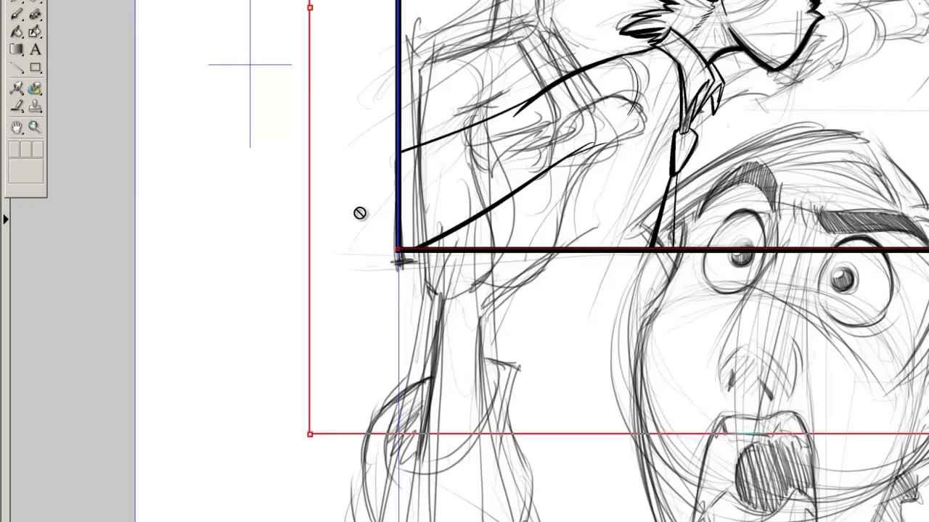
key("ctrl+minus")
key("ctrl+minus")
left_click_drag(603, 141, 427, 214)
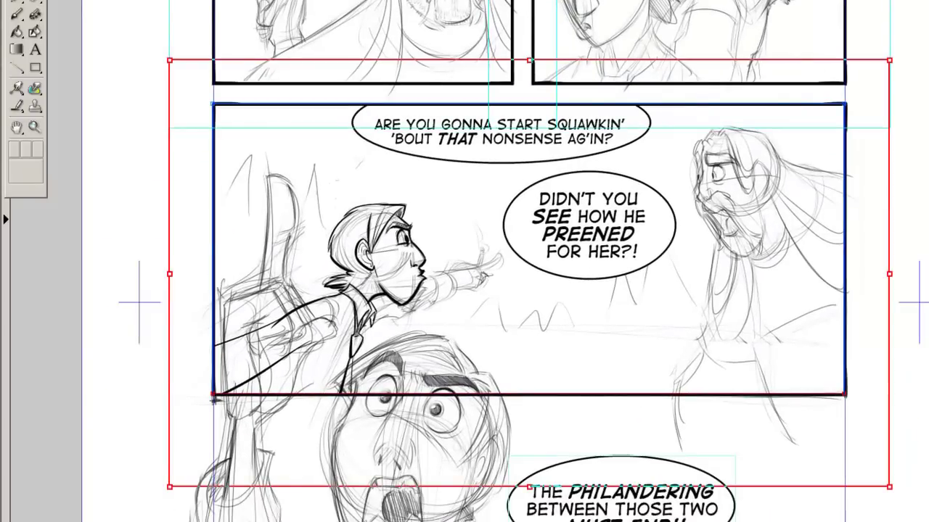
double_click(215, 400)
left_click(315, 308)
left_click(323, 310)
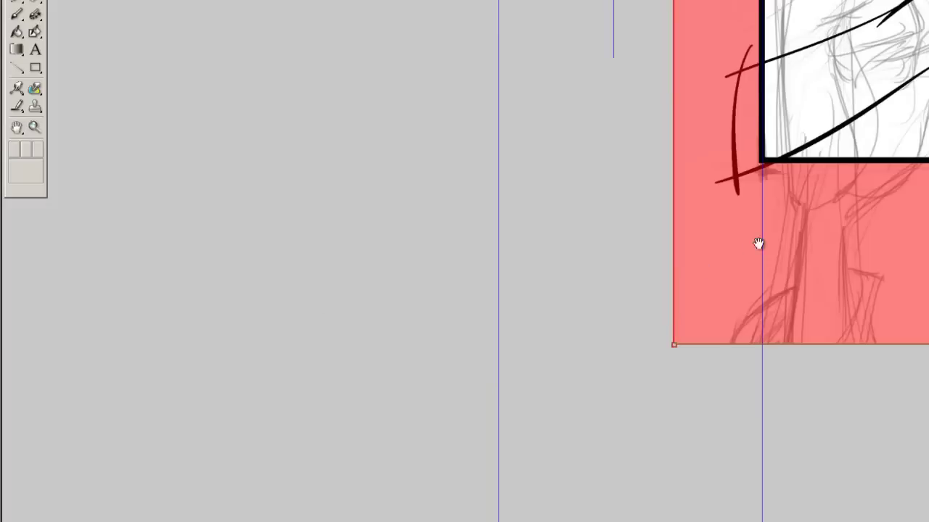
left_click_drag(851, 124, 373, 291)
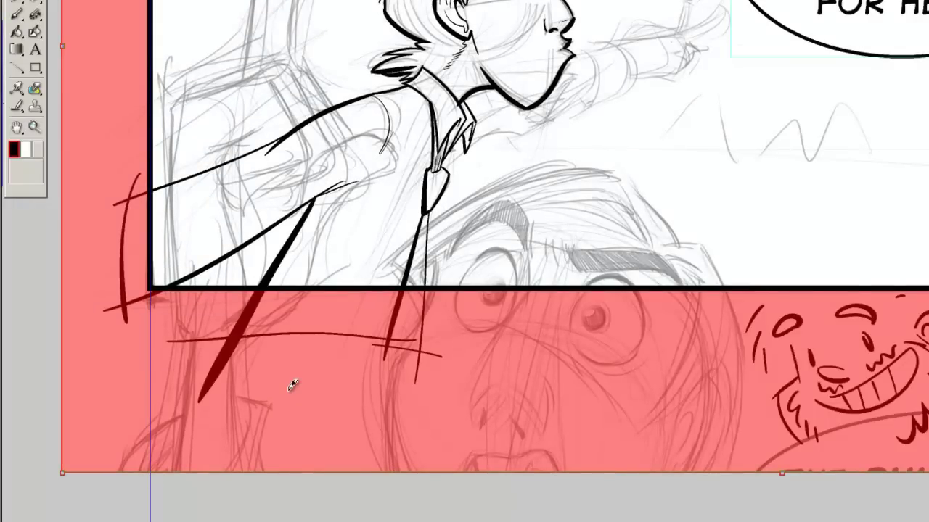
Ink the rolled cuff and the underside of the sleeve on the outstretched pointing arm
scroll(293, 384, "up", 3)
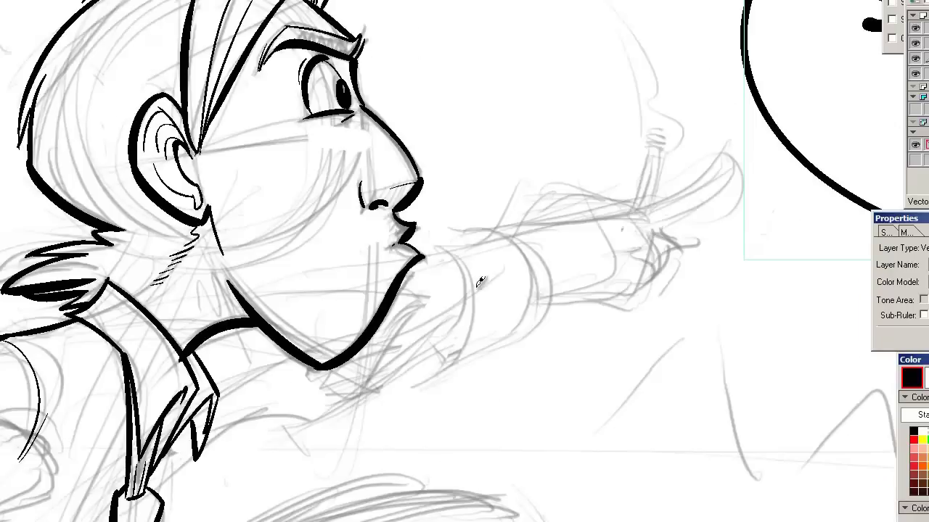
left_click_drag(450, 246, 444, 359)
mouse_move(435, 240)
left_mouse_down()
mouse_move(492, 225)
mouse_move(536, 323)
mouse_move(433, 356)
mouse_move(321, 418)
left_mouse_up()
left_click_drag(321, 419, 211, 430)
left_click_drag(217, 370, 324, 308)
mouse_move(312, 376)
left_mouse_down()
mouse_move(335, 363)
mouse_move(255, 428)
left_mouse_up()
left_click(203, 428, "alt")
Ink the long front lines of the shirt running down below the collar and tie
left_click_drag(587, 212, 550, 232)
mouse_move(487, 280)
left_mouse_down()
mouse_move(402, 445)
mouse_move(395, 508)
left_mouse_up()
mouse_move(470, 298)
left_mouse_down()
mouse_move(403, 515)
mouse_move(191, 434)
mouse_move(212, 403)
left_mouse_up()
mouse_move(209, 356)
left_mouse_down()
mouse_move(269, 281)
mouse_move(159, 519)
left_mouse_up()
left_click(472, 120, "ctrl")
Ink the hand and extended finger beyond the cuff, including the fingernail, undoing the stroke that misses
left_click_drag(471, 311, 499, 302)
left_click_drag(586, 348, 408, 396)
mouse_move(409, 401)
left_mouse_down()
mouse_move(492, 404)
mouse_move(523, 370)
left_mouse_up()
left_click_drag(460, 301, 372, 326)
mouse_move(401, 337)
left_mouse_down()
mouse_move(508, 273)
mouse_move(457, 343)
mouse_move(436, 354)
left_mouse_up()
left_click_drag(440, 322, 453, 330)
mouse_move(448, 322)
left_mouse_down()
mouse_move(461, 332)
mouse_move(424, 385)
mouse_move(431, 362)
mouse_move(328, 311)
left_mouse_up()
key("ctrl+z")
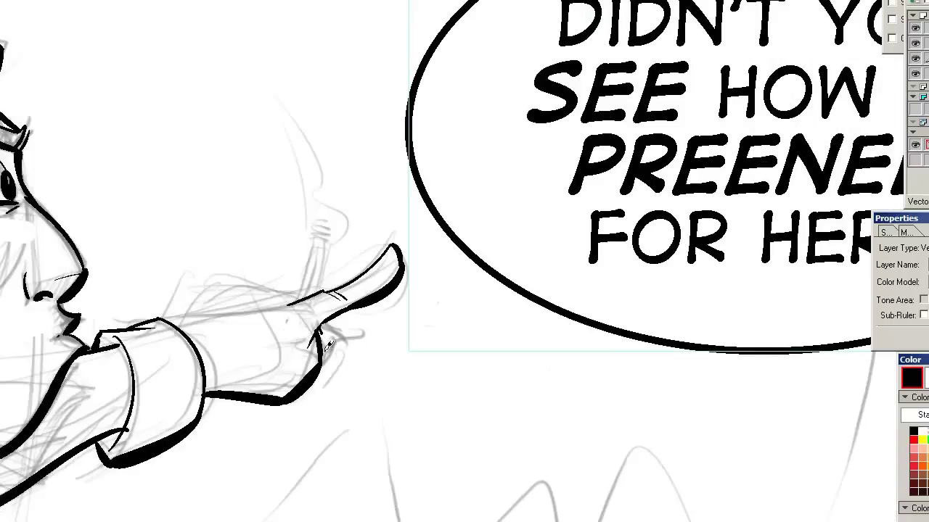
left_click_drag(391, 267, 722, 269)
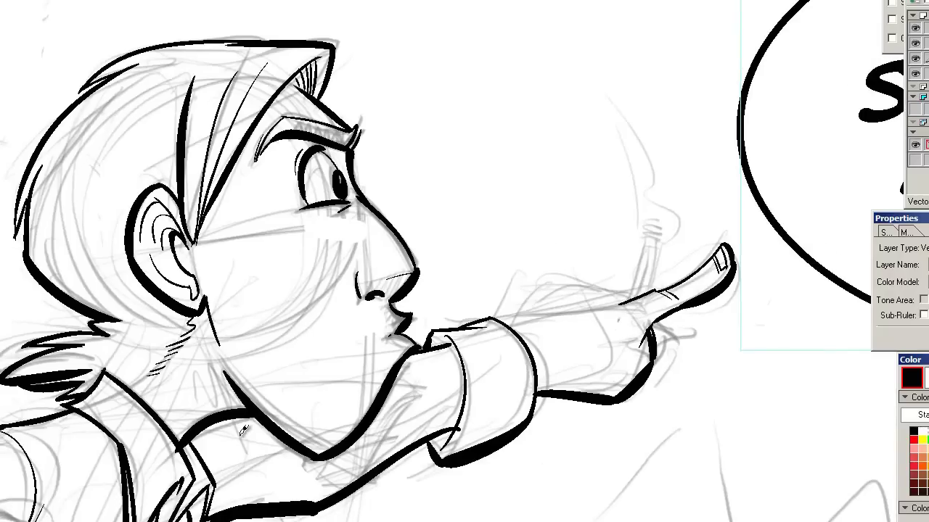
Thicken the inner edge of the rolled cuff with heavier strokes
key("ctrl+plus")
left_click_drag(153, 276, 216, 334)
left_click_drag(81, 286, 60, 299)
left_click_drag(433, 146, 350, 210)
mouse_move(448, 288)
left_mouse_down()
mouse_move(433, 299)
mouse_move(455, 292)
mouse_move(476, 392)
left_mouse_up()
left_click_drag(473, 347, 467, 422)
left_click_drag(470, 338, 336, 400)
Ink the back of the pointing hand with small broken knuckle strokes
left_click_drag(595, 286, 542, 287)
mouse_move(570, 281)
left_mouse_down()
mouse_move(520, 269)
mouse_move(466, 274)
mouse_move(400, 328)
left_mouse_up()
left_click_drag(588, 317, 497, 301)
left_click_drag(488, 292, 480, 294)
left_click_drag(472, 287, 464, 289)
left_click_drag(501, 290, 432, 338)
Ink the cigarette held in the pointing hand, with short bands across its tip
left_click_drag(544, 252, 523, 343)
left_click_drag(550, 331, 569, 254)
left_click_drag(546, 243, 571, 246)
mouse_move(548, 237)
left_mouse_down()
mouse_move(570, 239)
mouse_move(570, 230)
left_mouse_up()
Ink the small curls of smoke rising around the cigarette's tip
left_click_drag(513, 226, 464, 287)
key("ctrl+minus")
key("ctrl+plus")
left_click_drag(484, 370, 501, 379)
left_click_drag(457, 320, 438, 335)
left_click_drag(500, 296, 479, 345)
Extend the winding smoke trail from the cigarette up to the upper speech balloon, undoing the stroke that misses
mouse_move(481, 388)
left_mouse_down()
mouse_move(507, 360)
mouse_move(393, 178)
left_mouse_up()
mouse_move(448, 389)
left_mouse_down()
mouse_move(457, 281)
mouse_move(156, 67)
left_mouse_up()
key("ctrl+minus")
left_click_drag(566, 475, 365, 230)
mouse_move(417, 389)
left_mouse_down()
mouse_move(368, 245)
mouse_move(400, 279)
mouse_move(276, 197)
left_mouse_up()
key("ctrl+z")
key("ctrl+minus")
left_click_drag(253, 467, 207, 306)
left_click(207, 307, "ctrl")
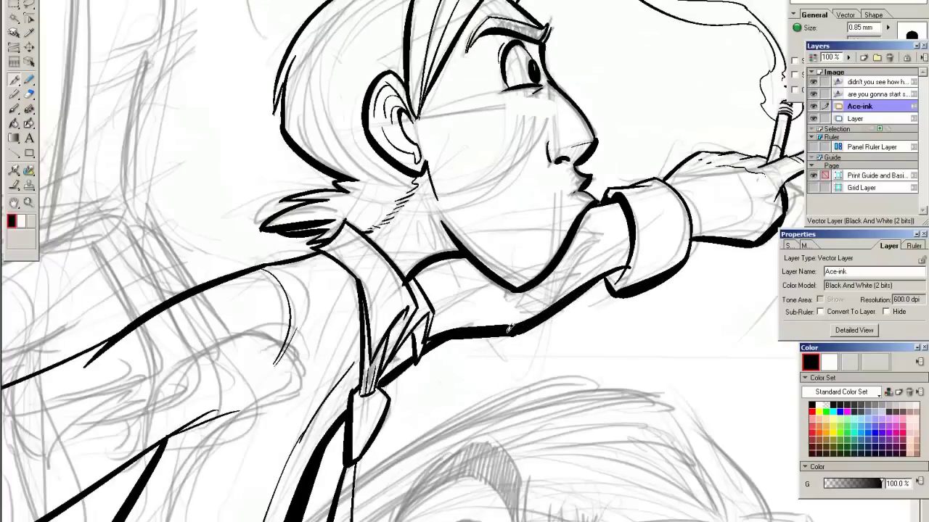
Fill the shadow beneath the shirt collar with solid black strokes
left_click_drag(543, 313, 462, 353)
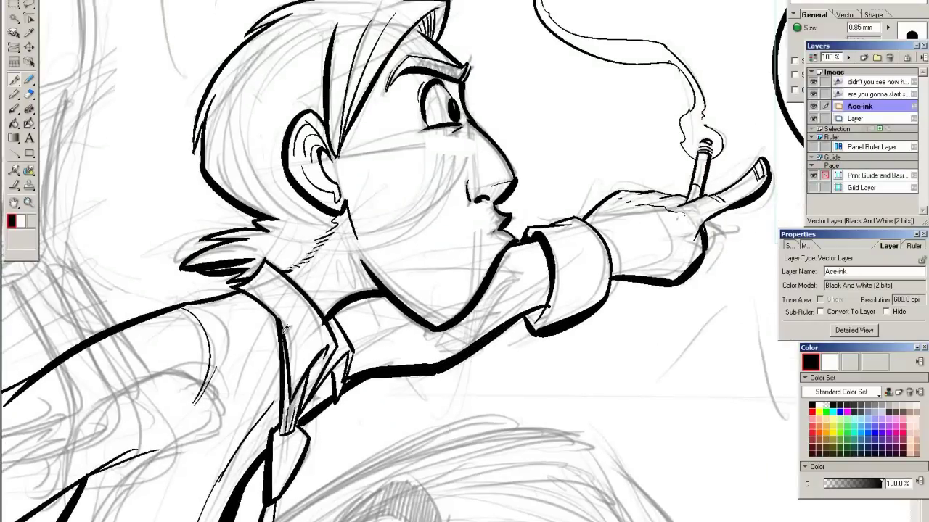
left_click_drag(285, 328, 376, 266)
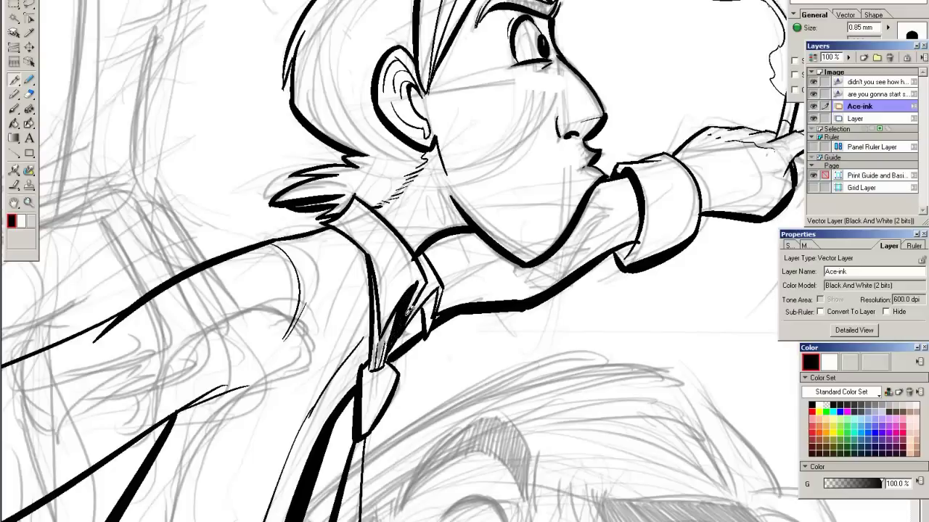
mouse_move(427, 331)
left_mouse_down()
mouse_move(434, 295)
mouse_move(392, 354)
left_mouse_up()
left_click_drag(432, 194, 379, 235)
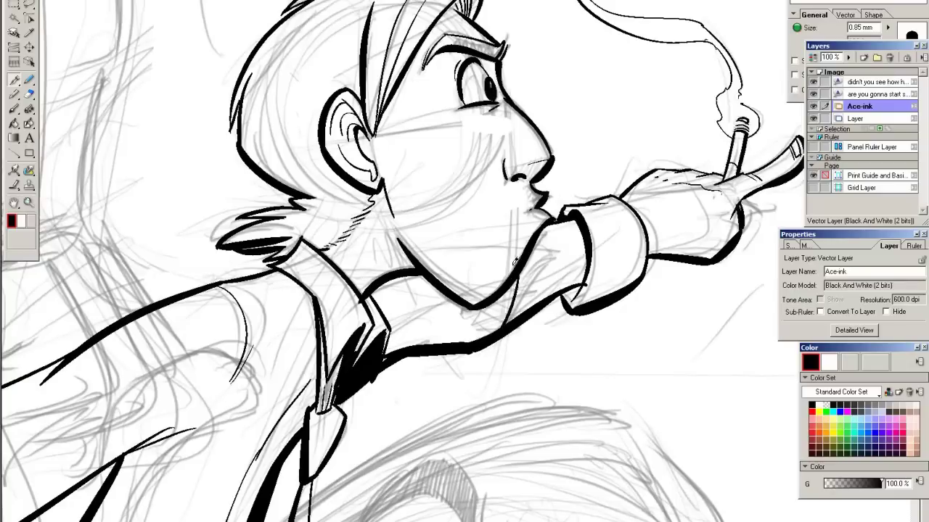
Mark the sleeve below the chin with a small X and darken the collar edge beside the tie knot
left_click_drag(424, 328, 442, 293)
left_click_drag(418, 300, 439, 328)
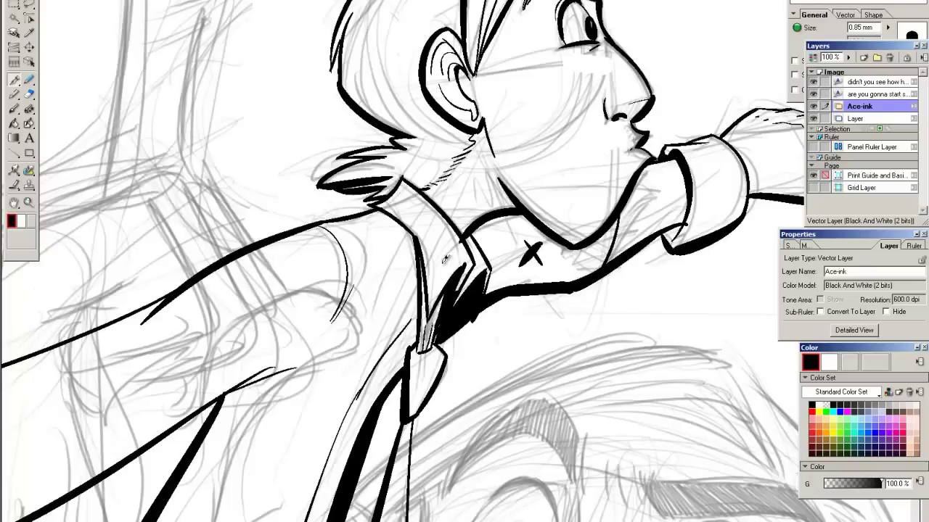
left_click_drag(324, 339, 382, 277)
left_click_drag(476, 214, 476, 287)
left_click_drag(481, 233, 478, 279)
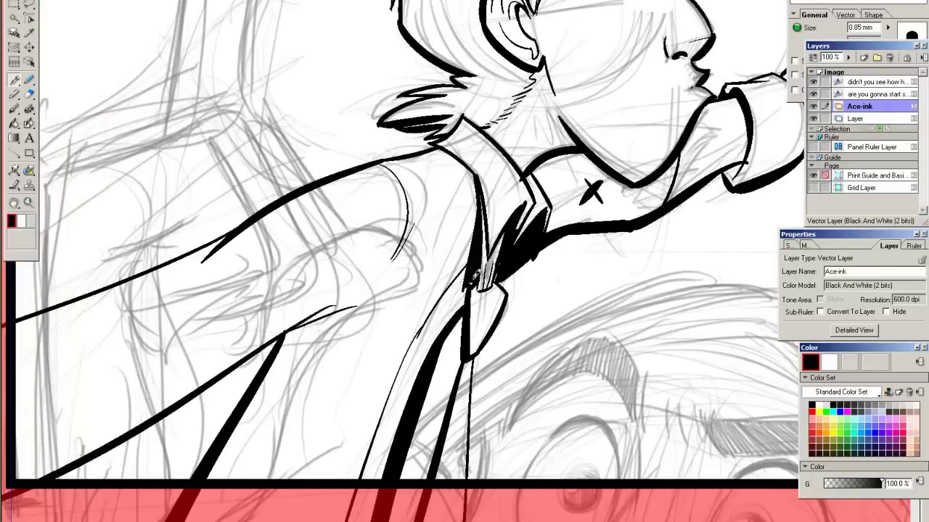
key("ctrl+minus")
left_click_drag(242, 236, 202, 308)
key("ctrl+minus")
left_click_drag(294, 384, 401, 350)
left_click_drag(373, 224, 164, 318)
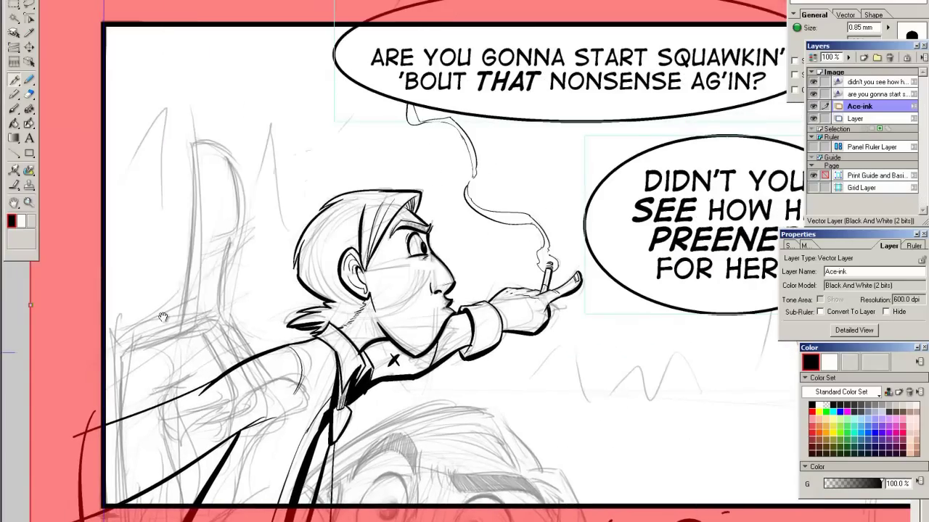
left_click_drag(256, 288, 256, 277)
Rename the raster layer below Ace-ink as white and fill the panel with white behind the inked character
left_click(856, 118)
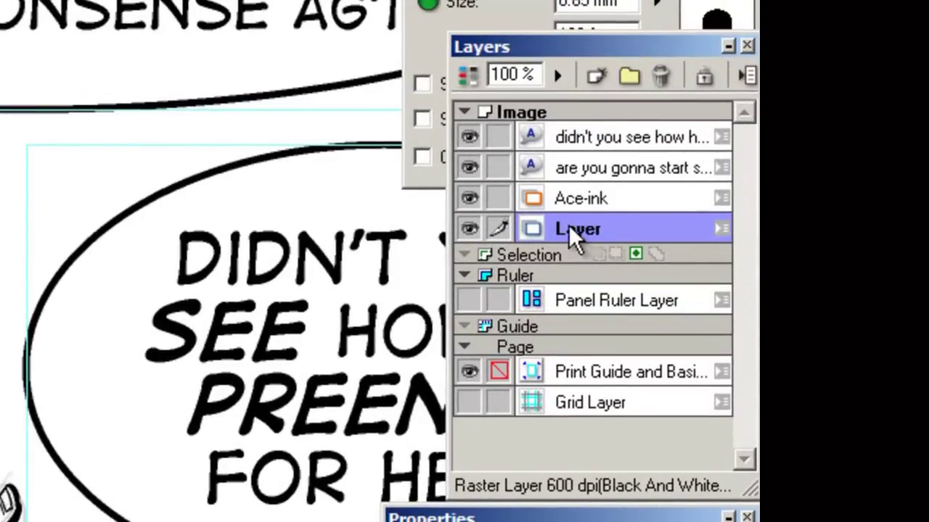
double_click(573, 227)
type("white")
key("Return")
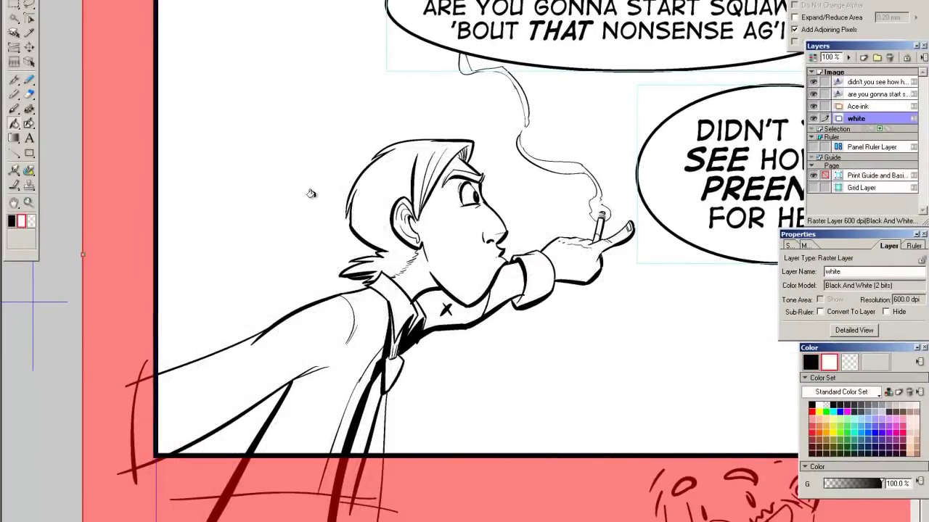
left_click_drag(323, 308, 222, 376)
left_click(262, 325, "alt")
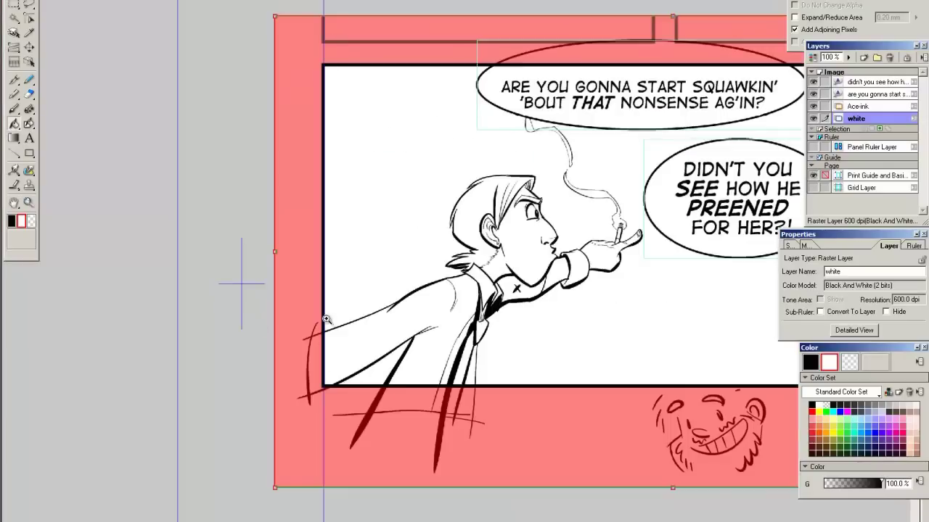
left_click(443, 298, "ctrl")
left_click(531, 216, "ctrl")
left_click_drag(487, 246, 385, 302)
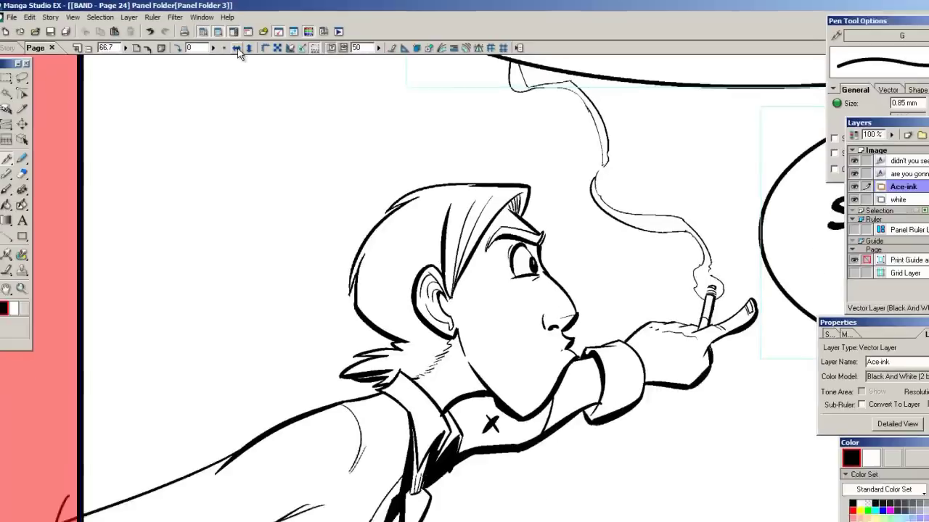
Mirror the view horizontally and vertically, restoring the orientation each time, to check the inked drawing
left_click(238, 50)
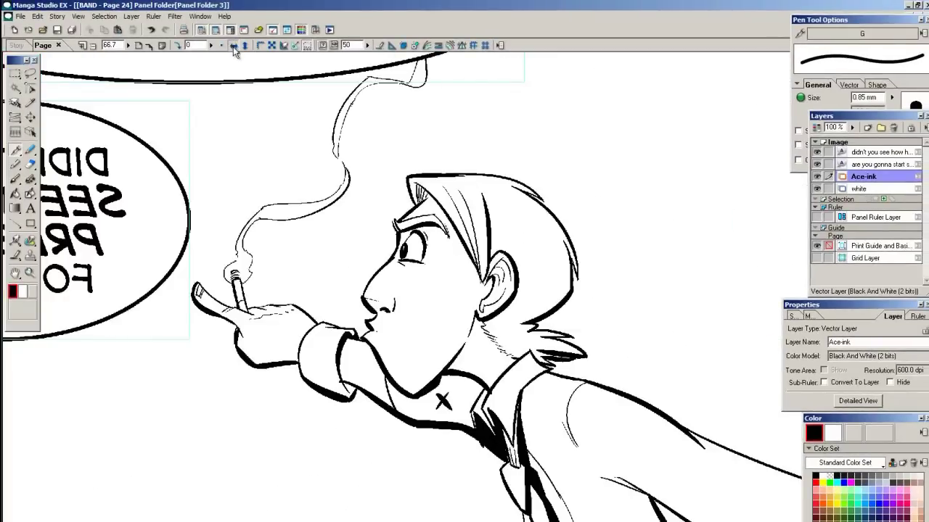
left_click(243, 48)
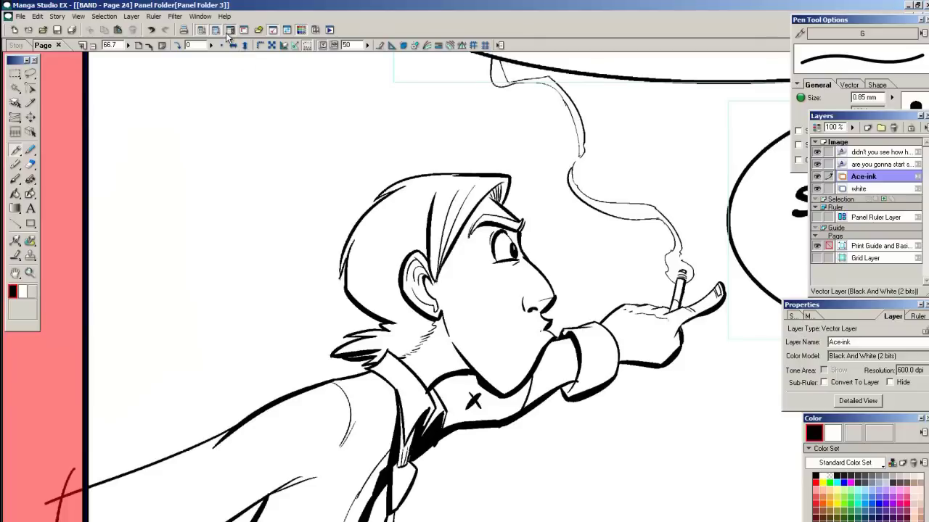
left_click(244, 45)
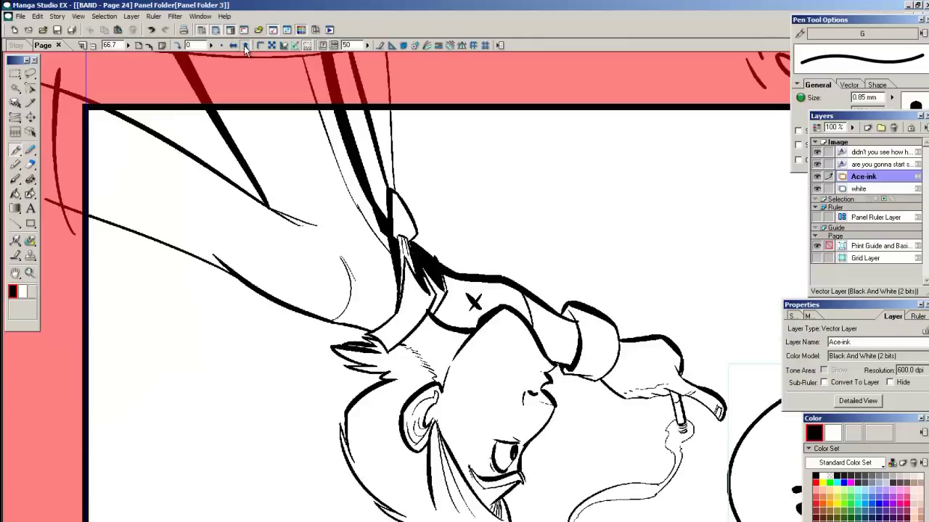
left_click(243, 46)
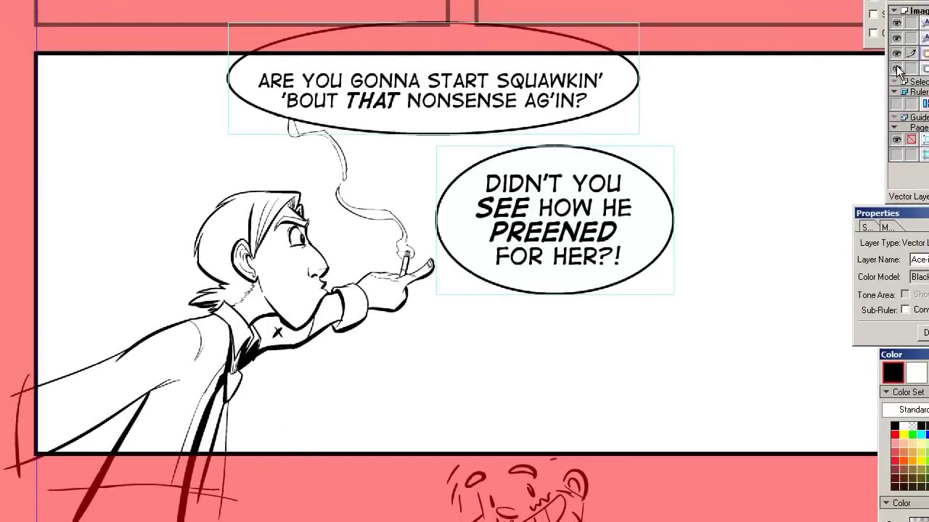
Hide the white layer and ink a small hair tuft at the forehead and a touch-up on the hair at the nape
left_click(897, 69)
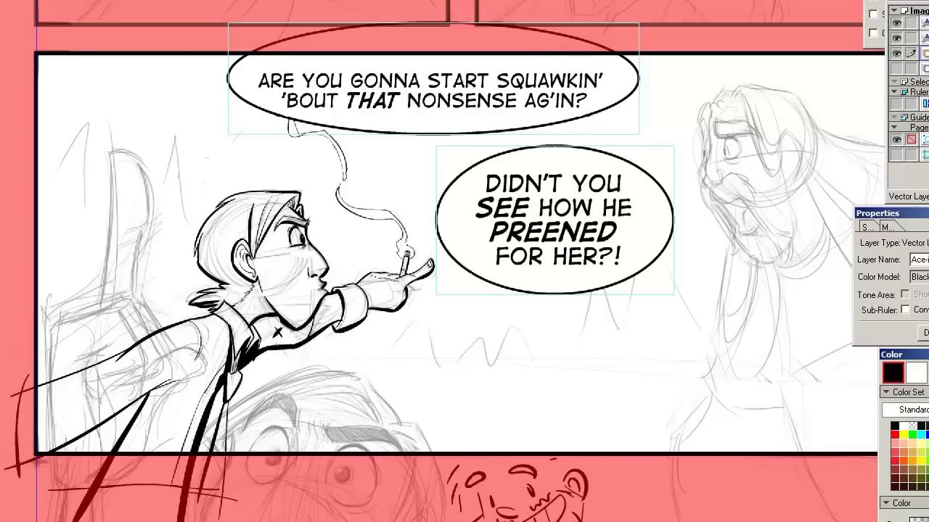
key("ctrl+plus")
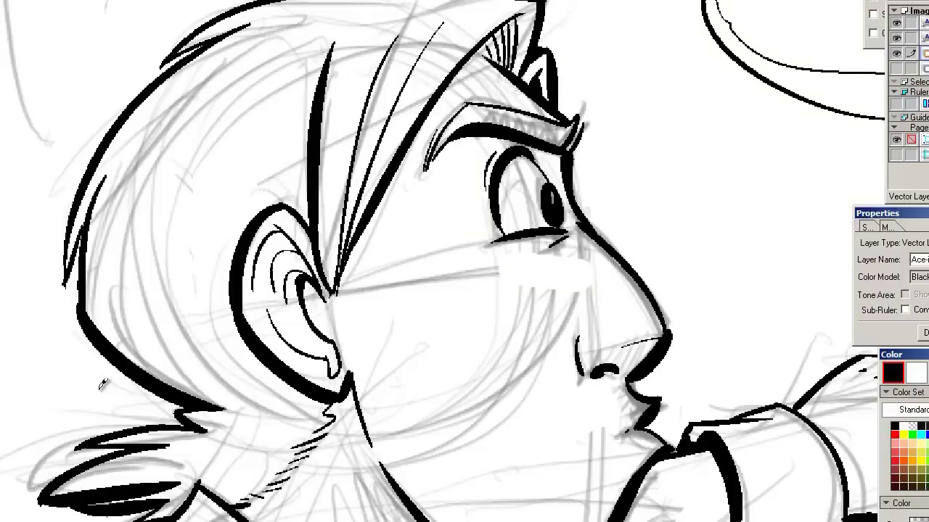
scroll(303, 297, "down", 5)
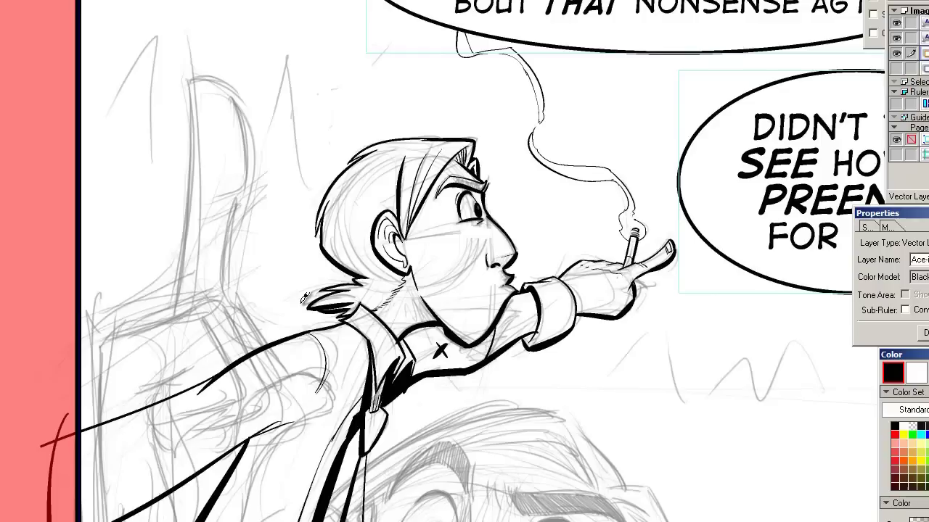
left_click_drag(305, 297, 327, 286)
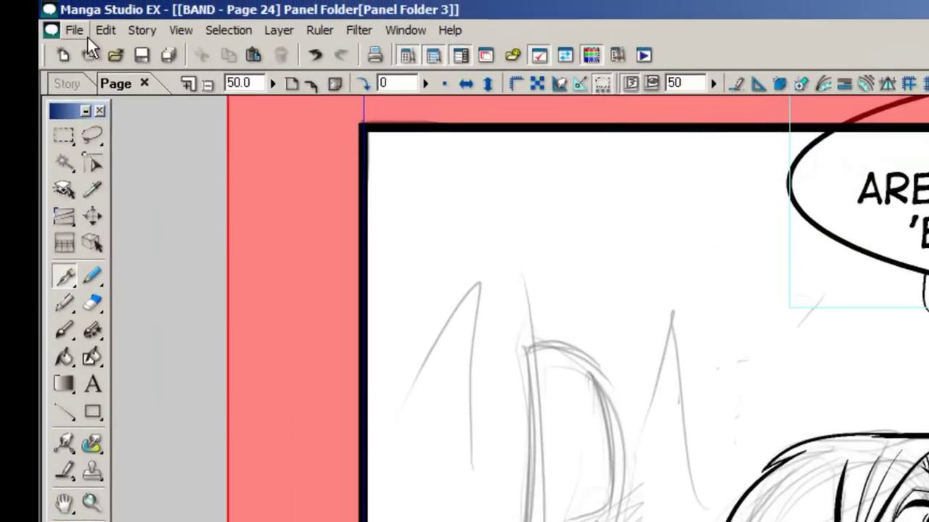
Scale the Ace-ink drawing to 222% with its aspect ratio kept and reposition it at left -57.78 mm, top 70.15 mm
left_click(106, 30)
mouse_move(87, 336)
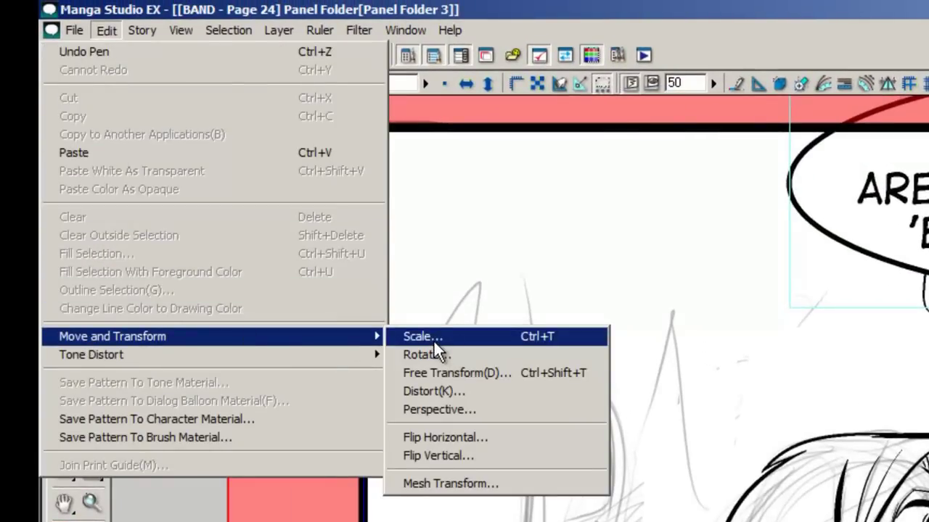
left_click(498, 334)
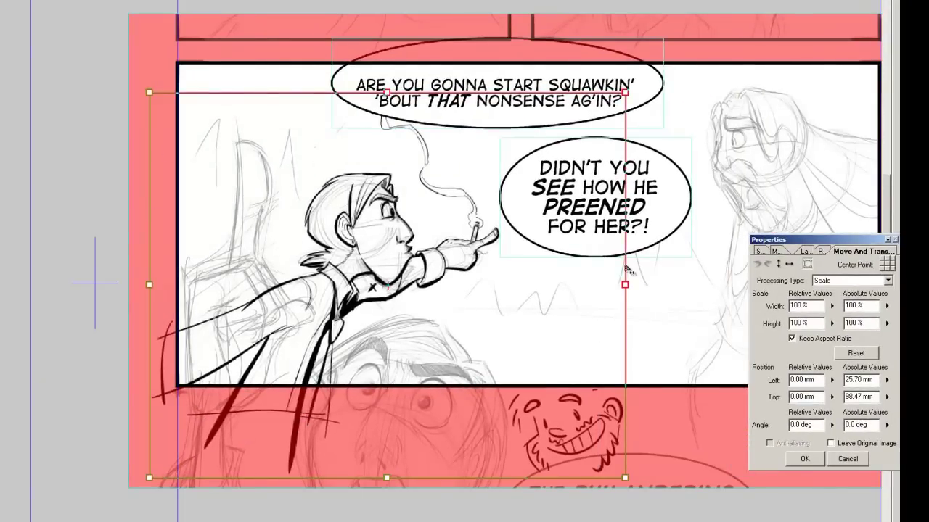
left_click(272, 383, "alt")
left_click_drag(397, 388, 308, 505)
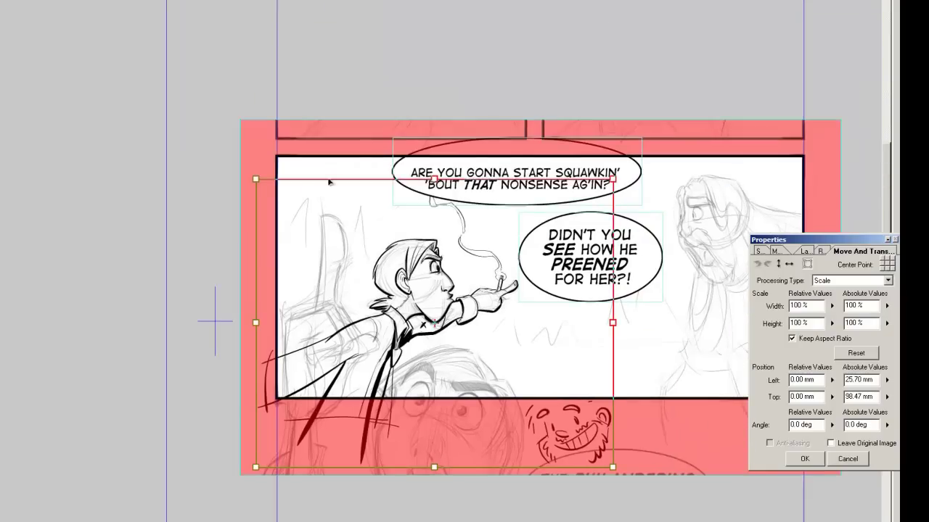
left_click_drag(614, 184, 665, 136)
left_click_drag(331, 358, 346, 317)
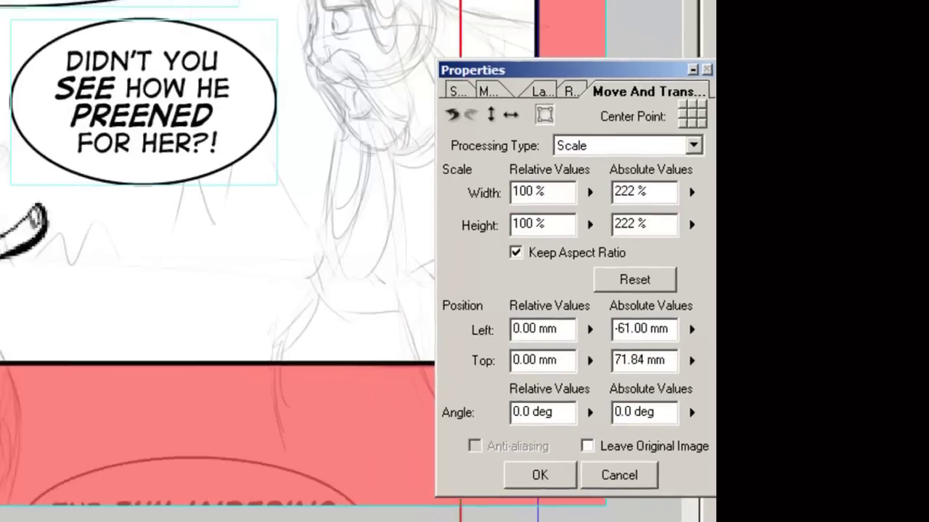
left_click_drag(150, 297, 160, 293)
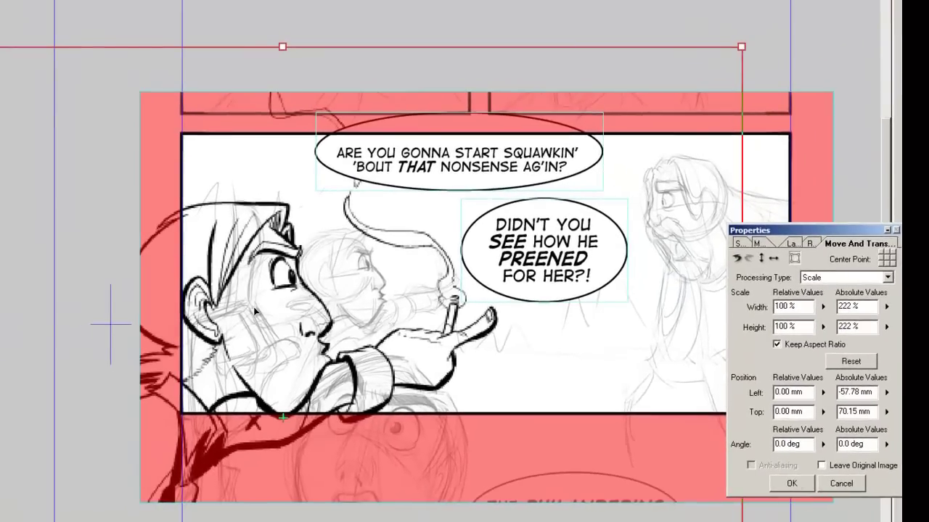
left_click(793, 489)
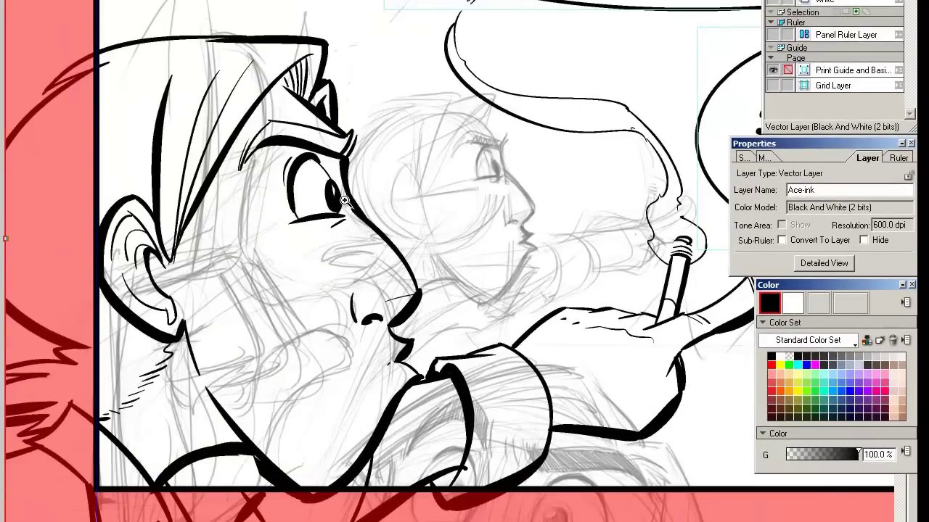
Convert the Ace-ink vector layer to a 600 dpi raster layer in Black And White (2 bits) with Finish output
scroll(346, 200, "up", 2)
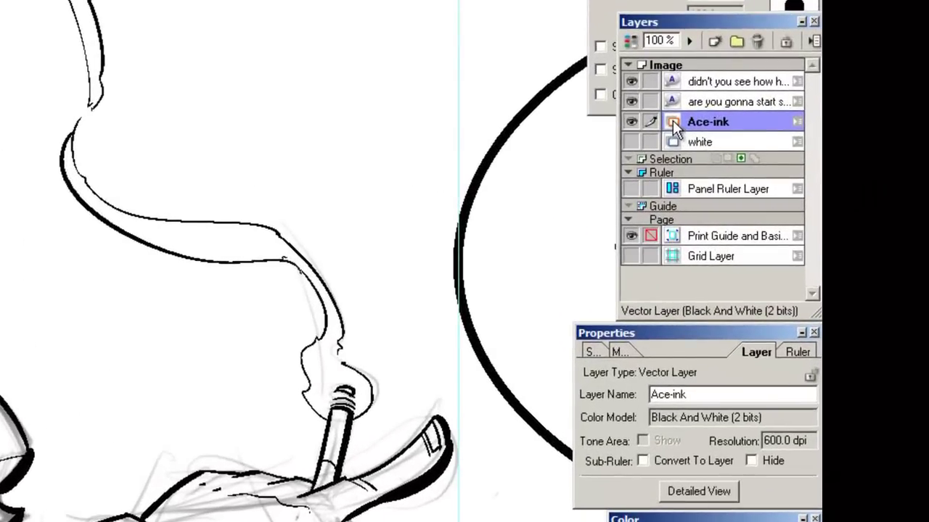
right_click(672, 120)
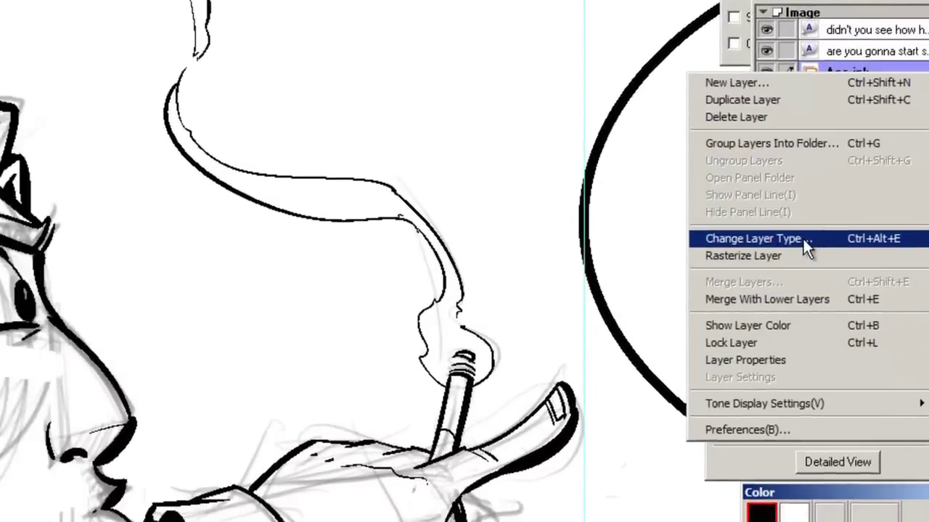
left_click(613, 280)
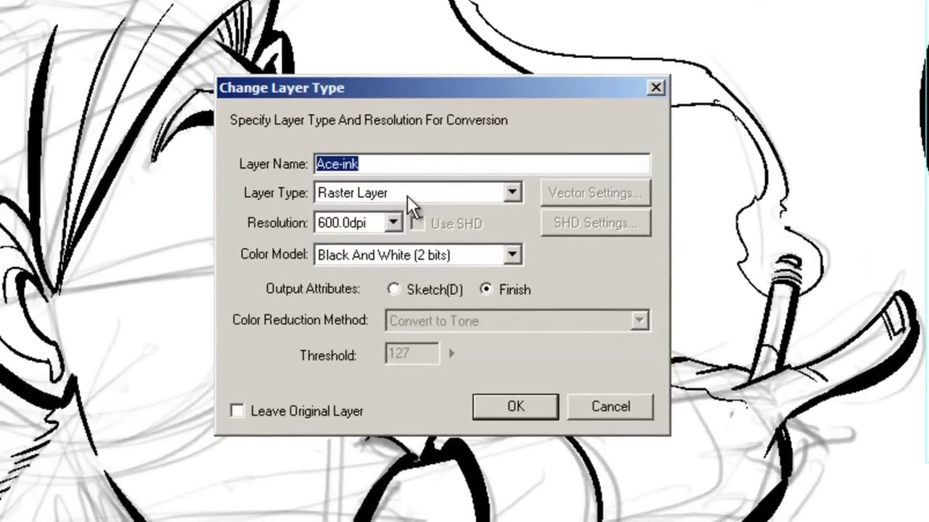
left_click(515, 406)
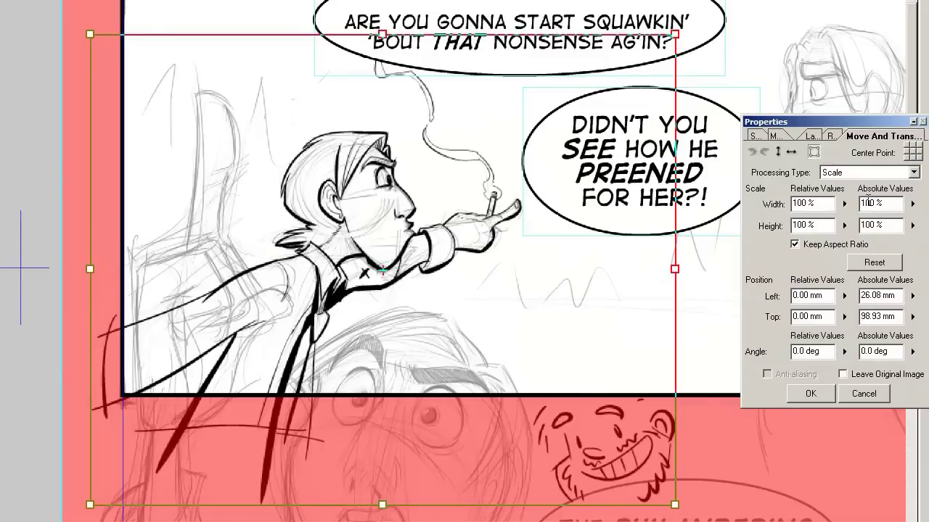
Enlarge the rasterized Ace-ink drawing with the Scale transform and inspect its line edges around the face up close
left_click(807, 395)
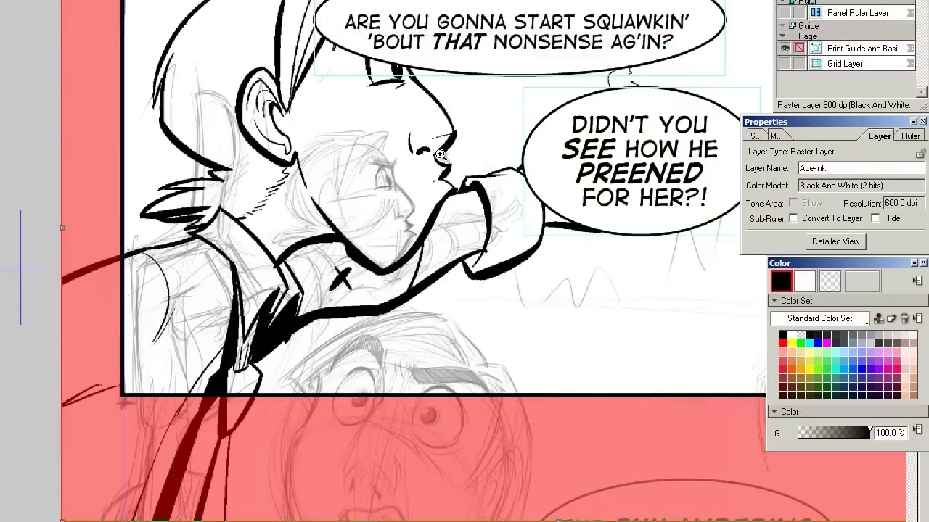
left_click(440, 155)
left_click(346, 149)
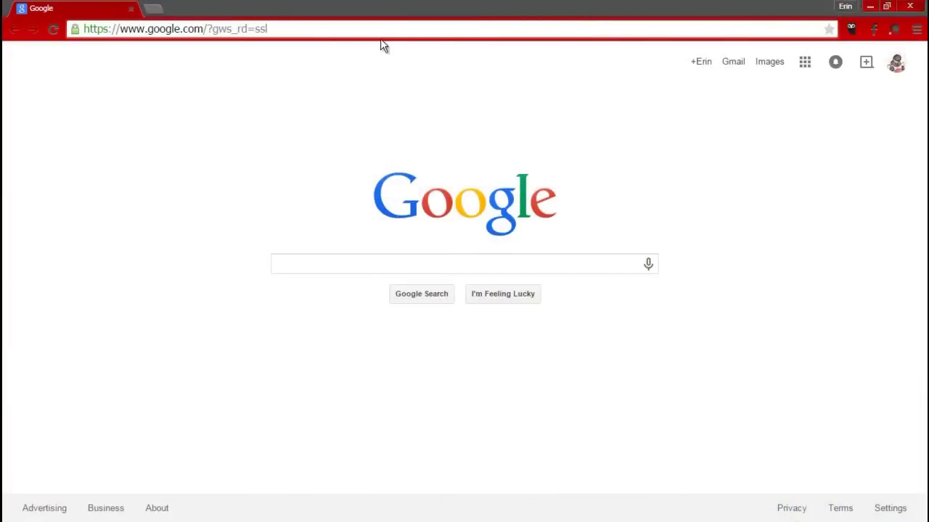
left_click(382, 29)
type("www")
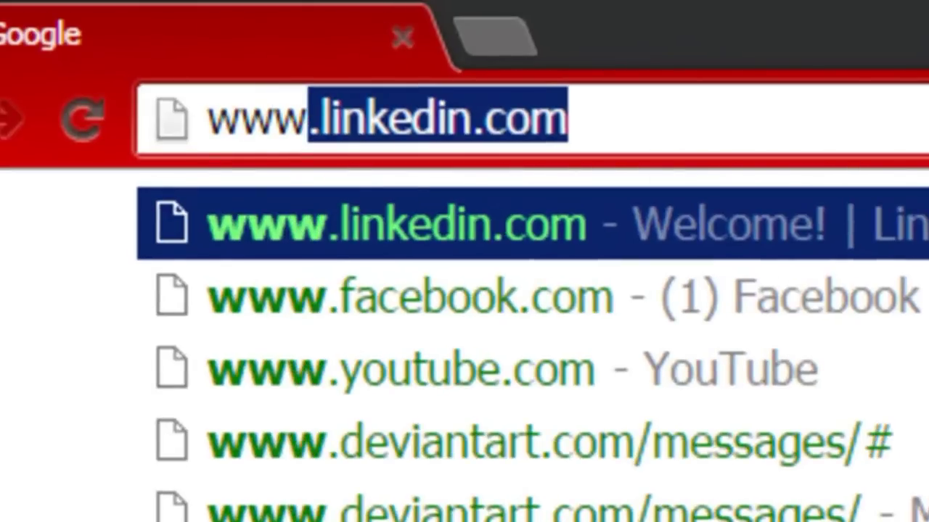
type(".band-com")
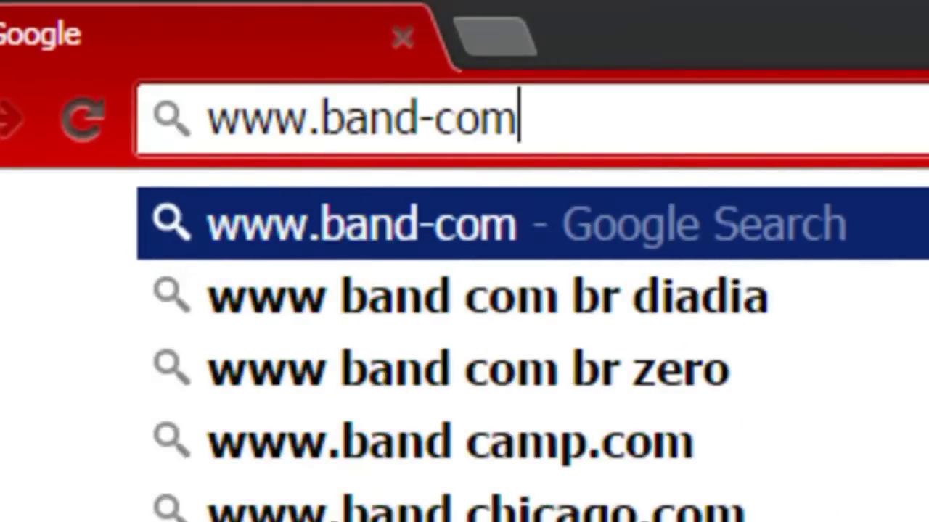
type("ic.com")
key("Return")
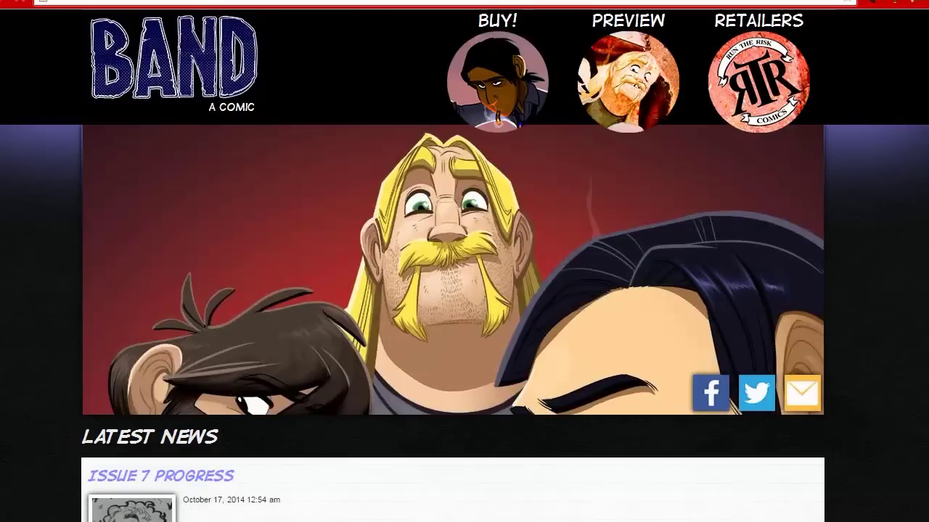
Open the comic's preview and page through the BAND Volume 1 book from its cover
left_click(637, 85)
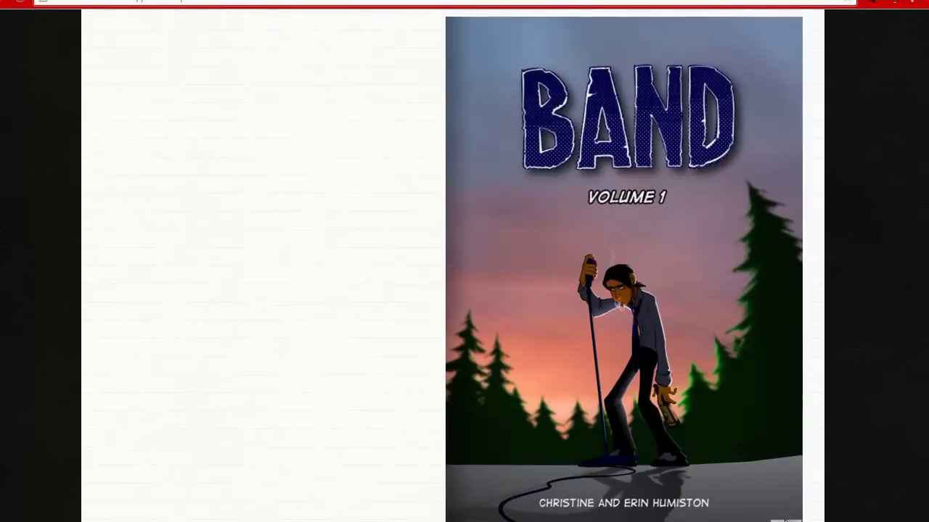
left_click(785, 520)
left_click(793, 518)
left_click_drag(793, 517, 313, 512)
scroll(314, 508, "up", 3)
Open the site's buying options, look through them and follow a store link to IndyPlanet
left_click(482, 73)
scroll(486, 341, "down", 1)
scroll(485, 341, "down", 15)
left_click(412, 335)
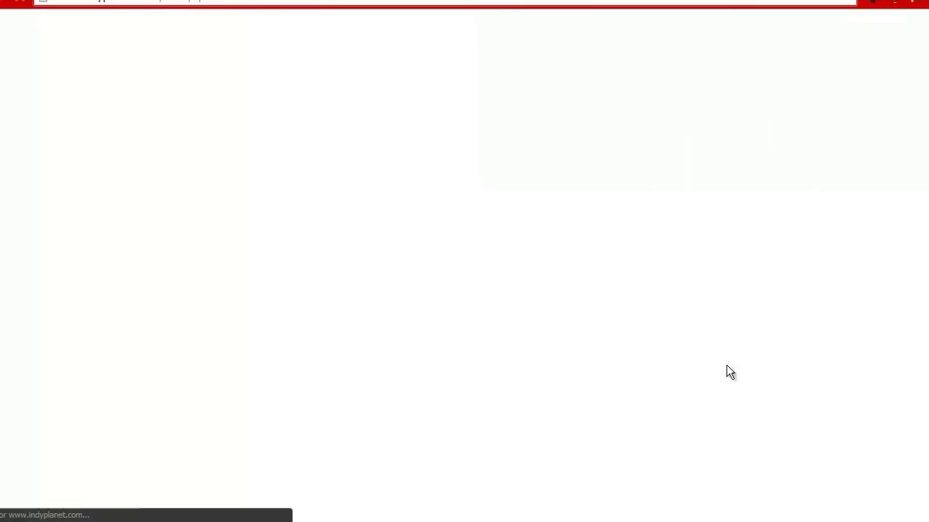
scroll(551, 275, "down", 2)
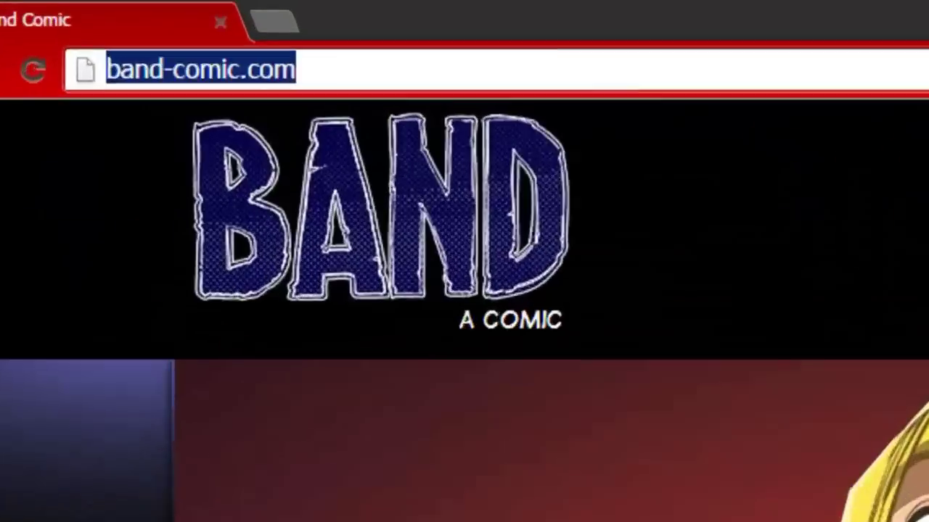
type("www.facebook")
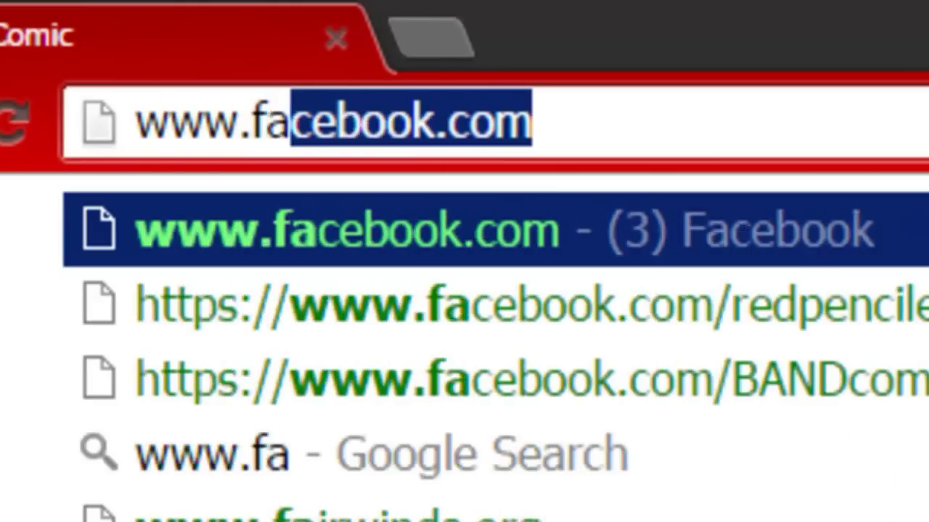
key("Right")
type("/bandcomic")
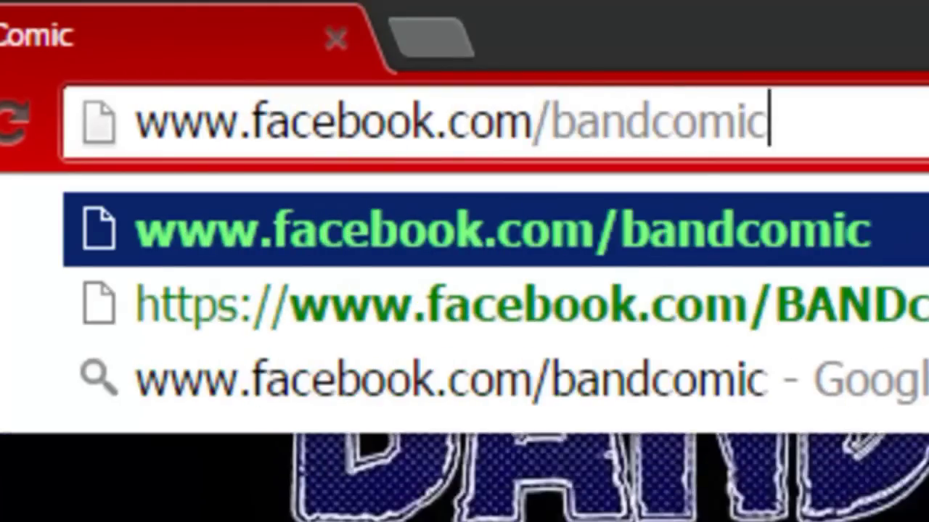
key("Return")
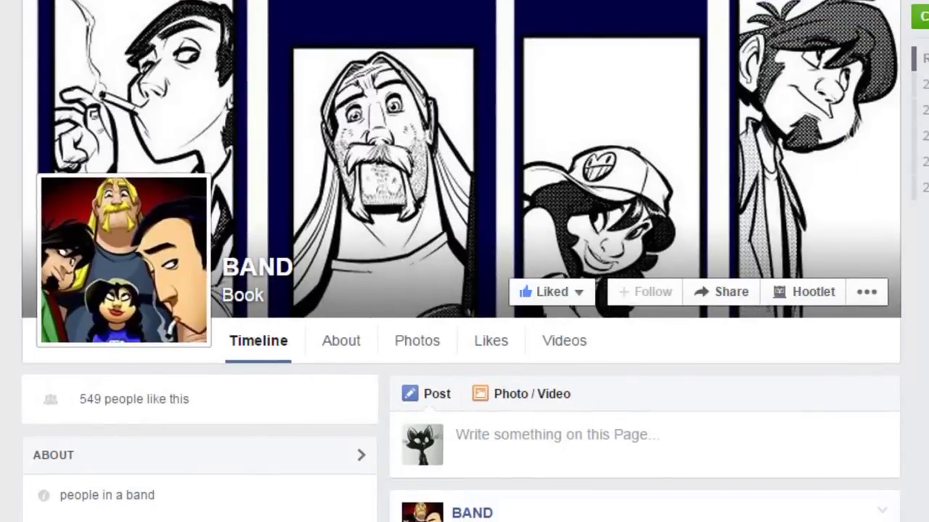
Look through the BAND page's timeline posts, including the inking video and commission sketches
scroll(465, 262, "down", 20)
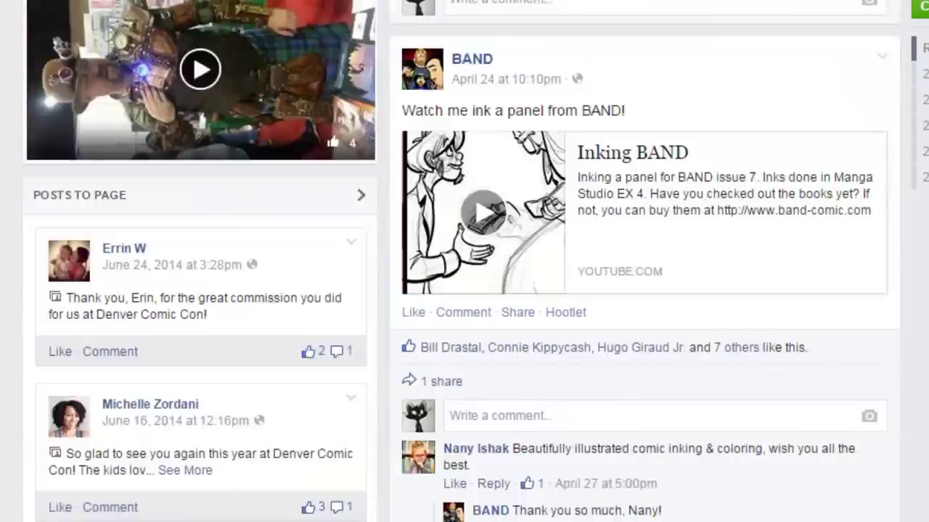
scroll(465, 261, "down", 20)
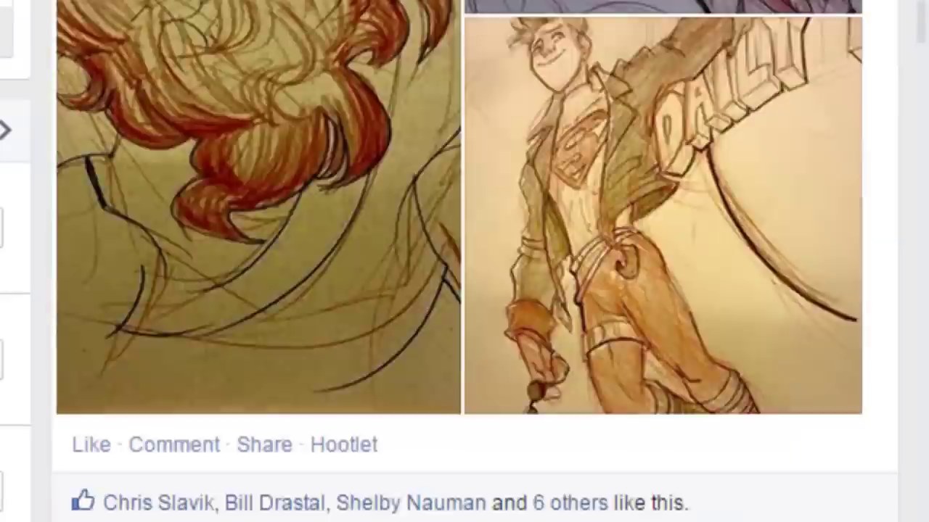
scroll(464, 261, "down", 20)
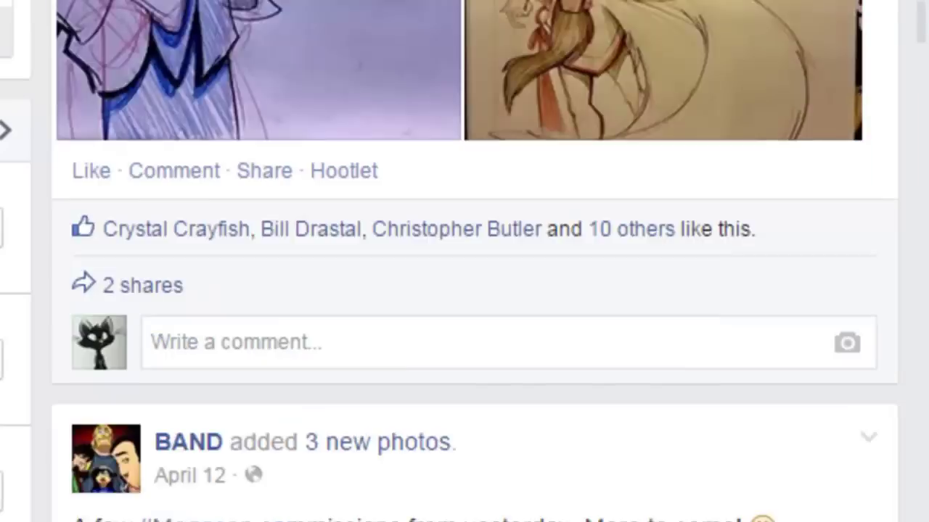
scroll(464, 261, "down", 20)
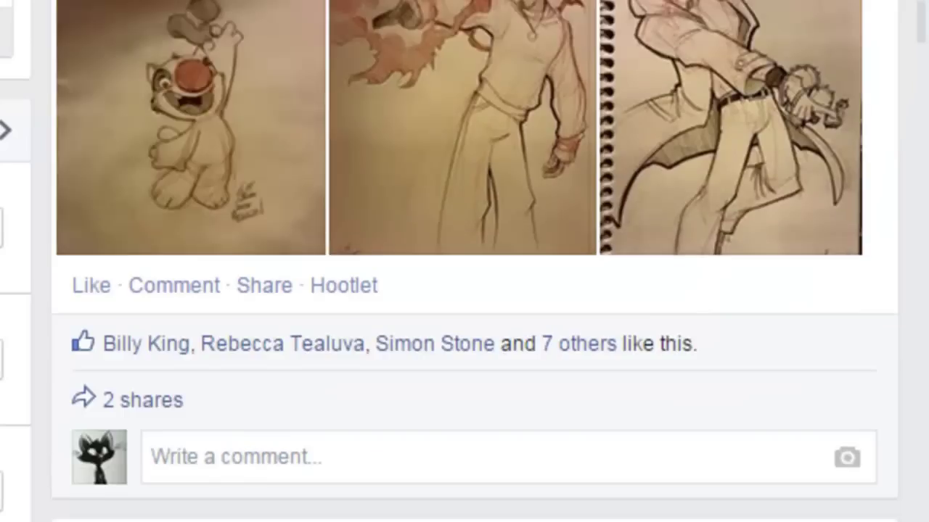
scroll(464, 261, "down", 5)
scroll(465, 262, "down", 20)
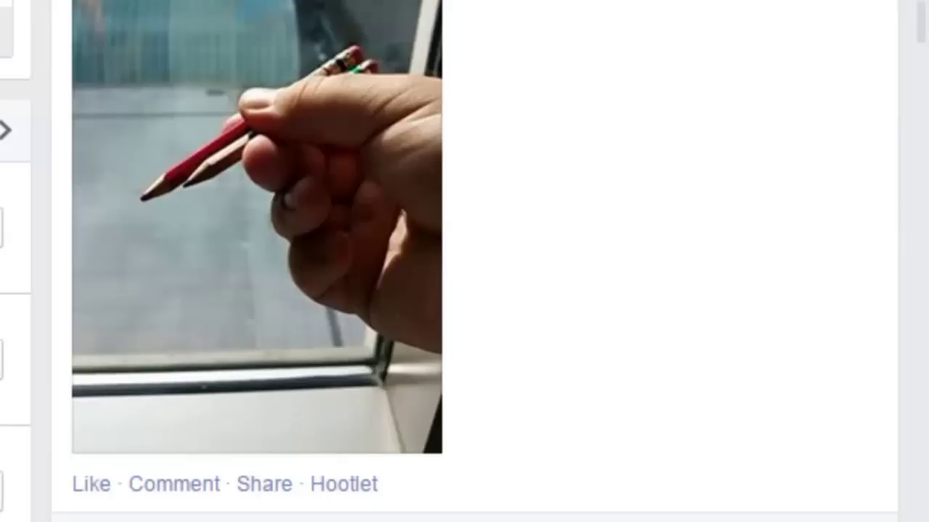